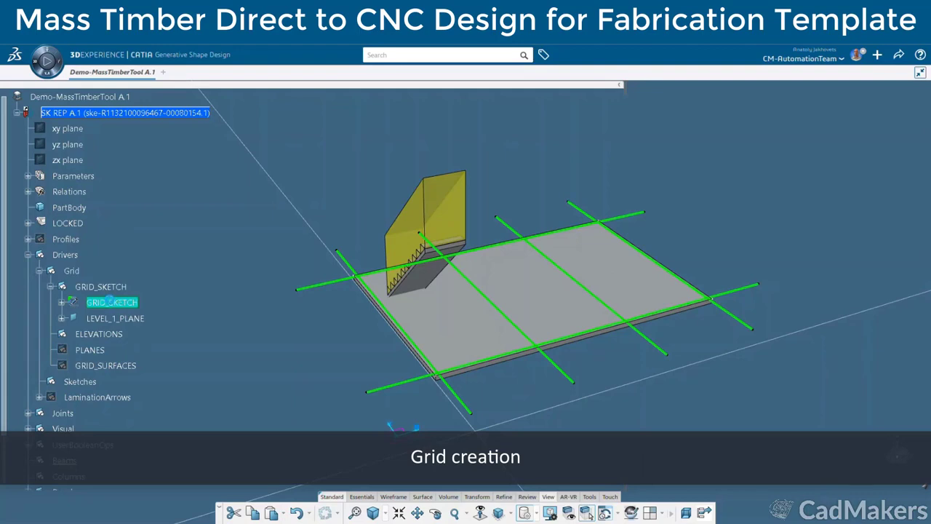
Open GRID_SKETCH to examine its dimensioned grid line layout, and exit the sketch
{"action": "double_click", "coordinate": [110, 302]}
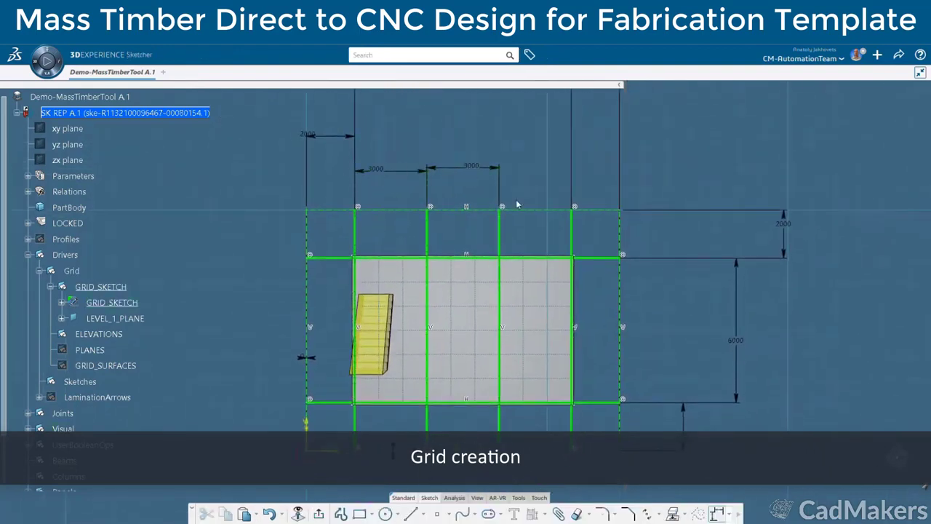
{"action": "left_click", "coordinate": [317, 513]}
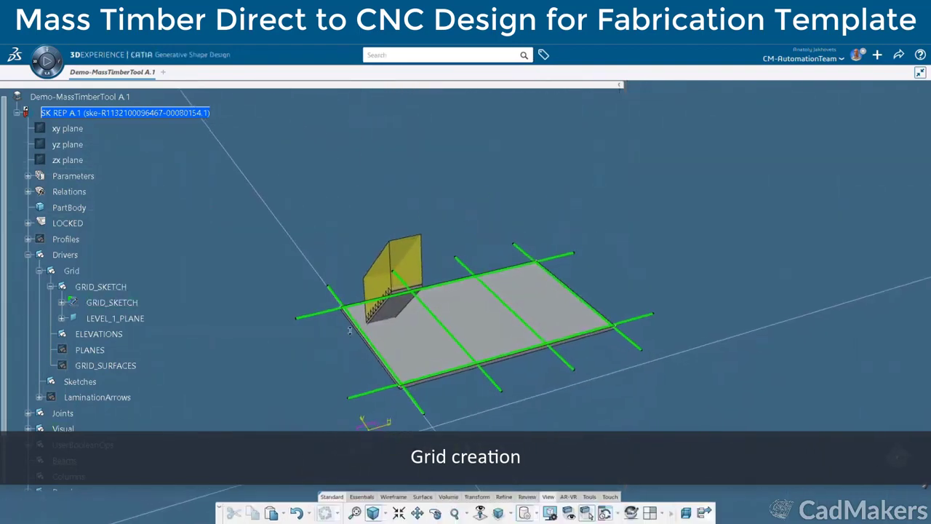
In the grid's elevation properties, set Number_of_Levels_Above_Parkade to 3 and Number_of_Parkade_Levels to 0
{"action": "left_click", "coordinate": [29, 176]}
{"action": "left_click", "coordinate": [40, 192]}
{"action": "left_click", "coordinate": [51, 239]}
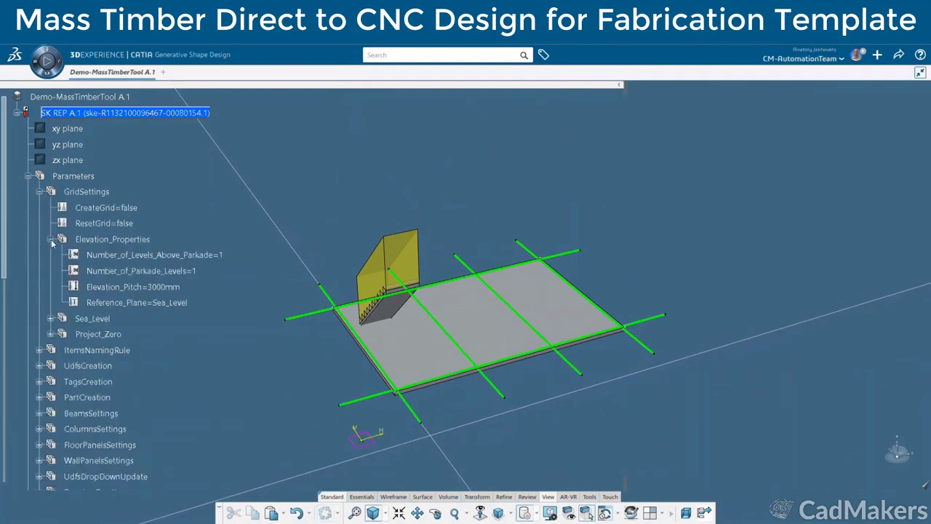
{"action": "double_click", "coordinate": [194, 270]}
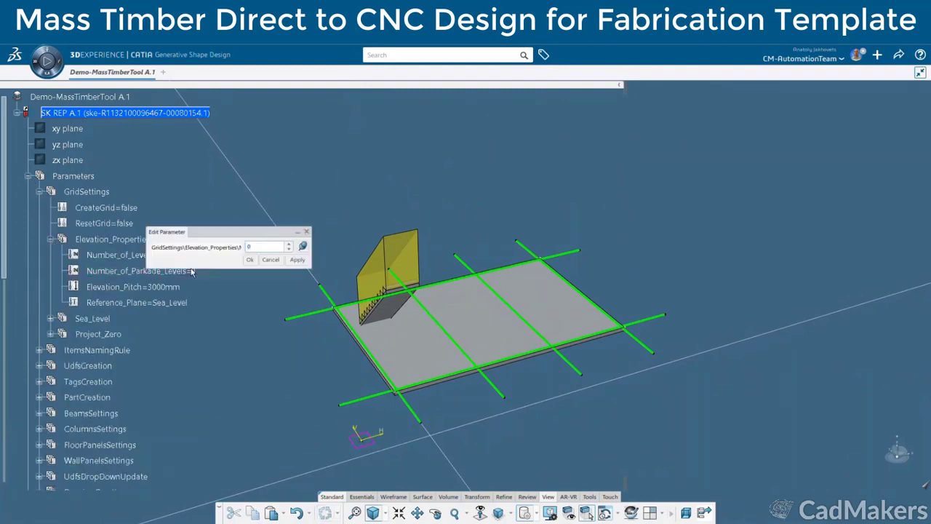
{"action": "key", "text": "Escape"}
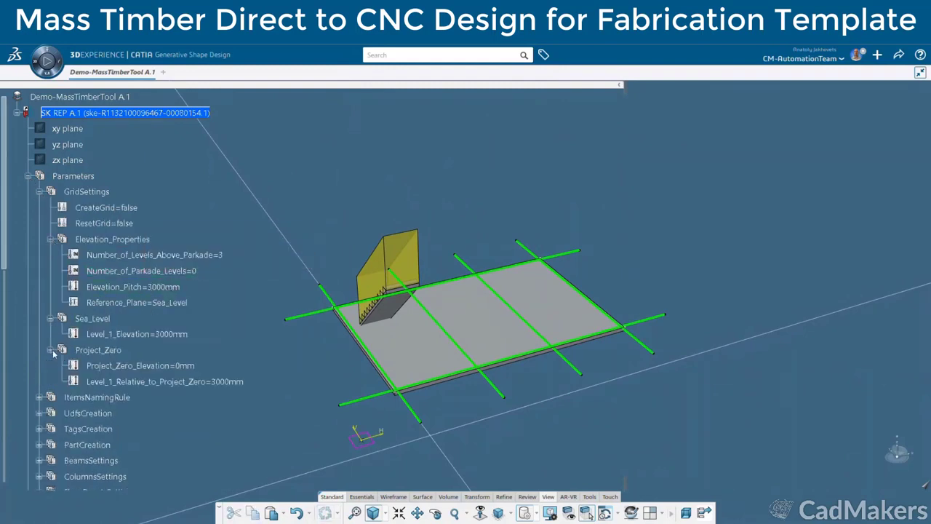
Generate the grid bubbles and level markers by setting the CreateGrid parameter to true
{"action": "left_click", "coordinate": [51, 240]}
{"action": "left_click", "coordinate": [51, 255]}
{"action": "left_click", "coordinate": [52, 271]}
{"action": "double_click", "coordinate": [132, 211]}
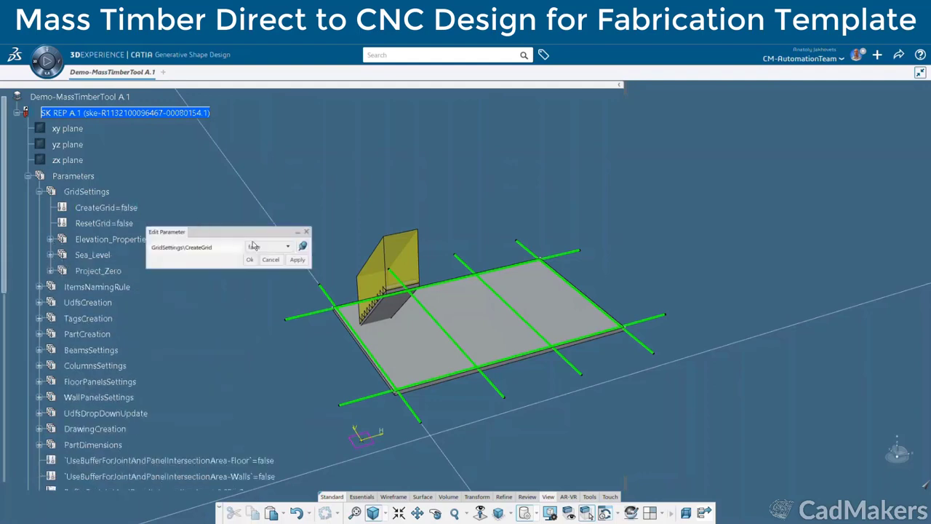
{"action": "left_click", "coordinate": [257, 266]}
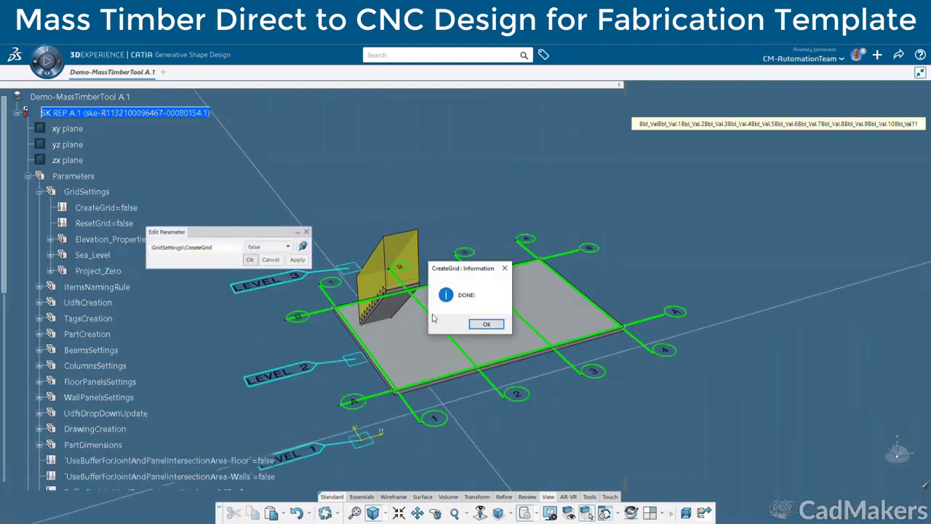
{"action": "left_click", "coordinate": [250, 260]}
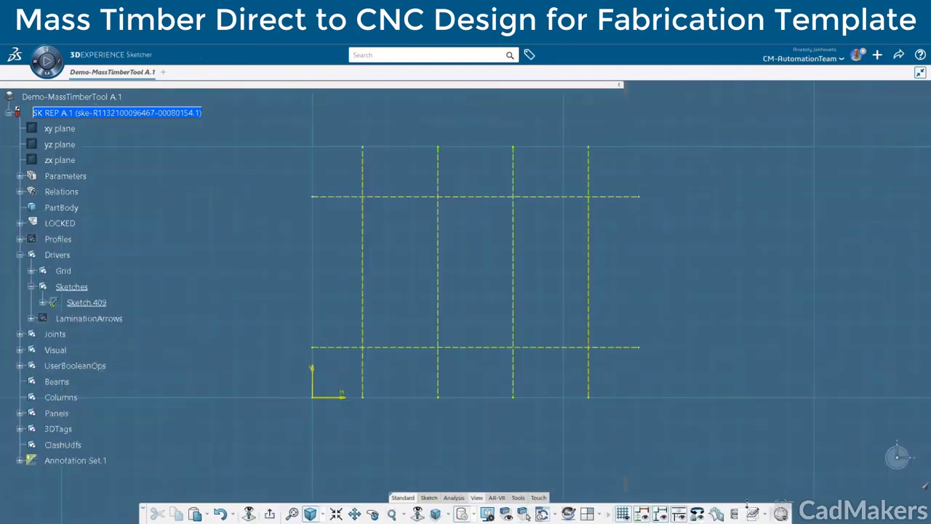
Sketch a wall line on the first vertical grid line between the two horizontal ones and output it as the 3D profile Wall01
{"action": "left_click", "coordinate": [429, 498]}
{"action": "left_click", "coordinate": [410, 513]}
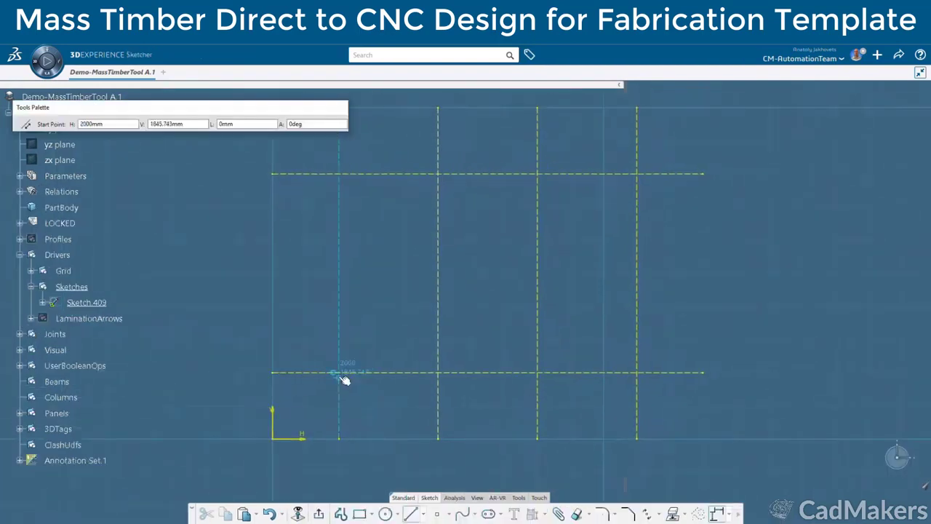
{"action": "left_click", "coordinate": [341, 172]}
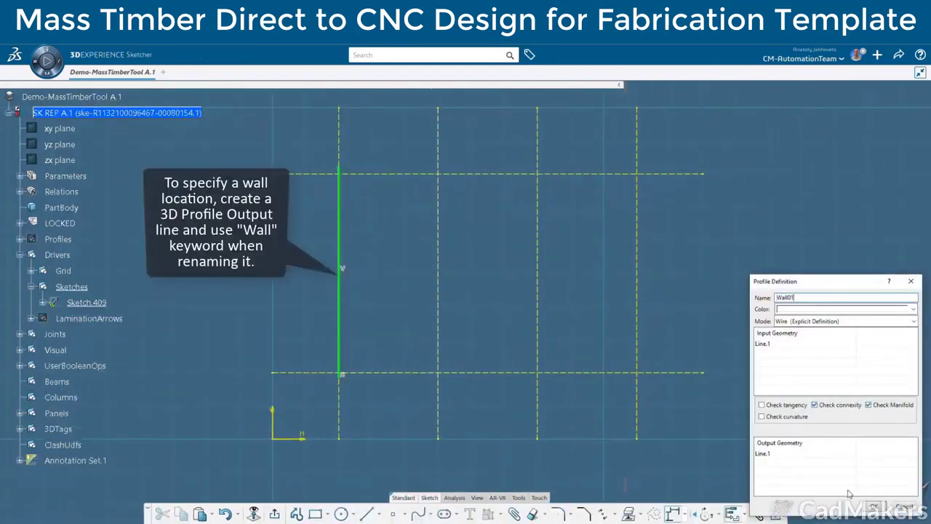
{"action": "left_click", "coordinate": [873, 507]}
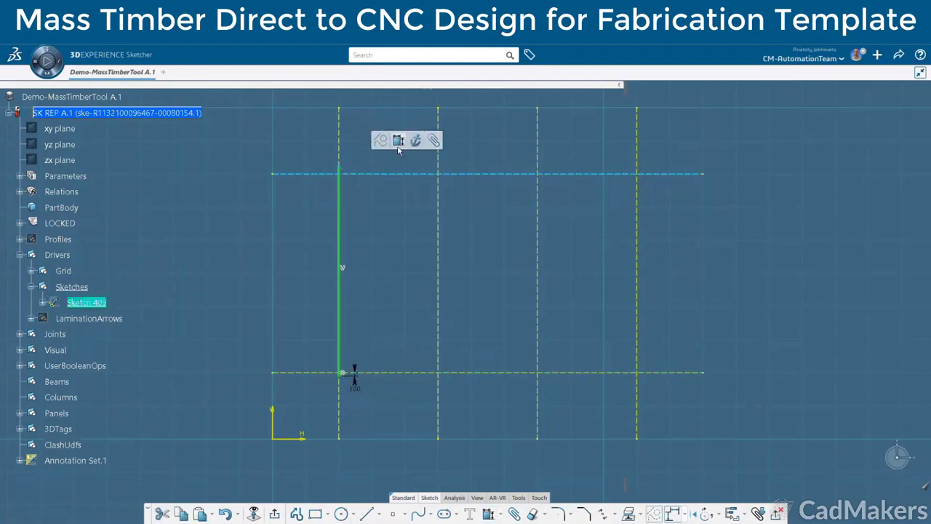
Add the Wall02 profile line along the upper horizontal grid line to the third vertical one, constraining its ends 100 mm past the grid
{"action": "left_click", "coordinate": [367, 514]}
{"action": "left_click", "coordinate": [549, 178]}
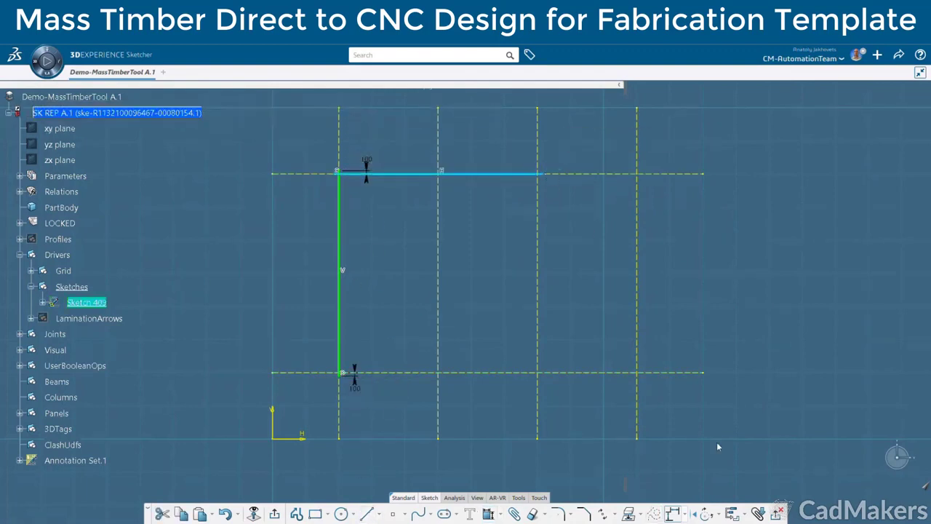
{"action": "key", "text": "Return"}
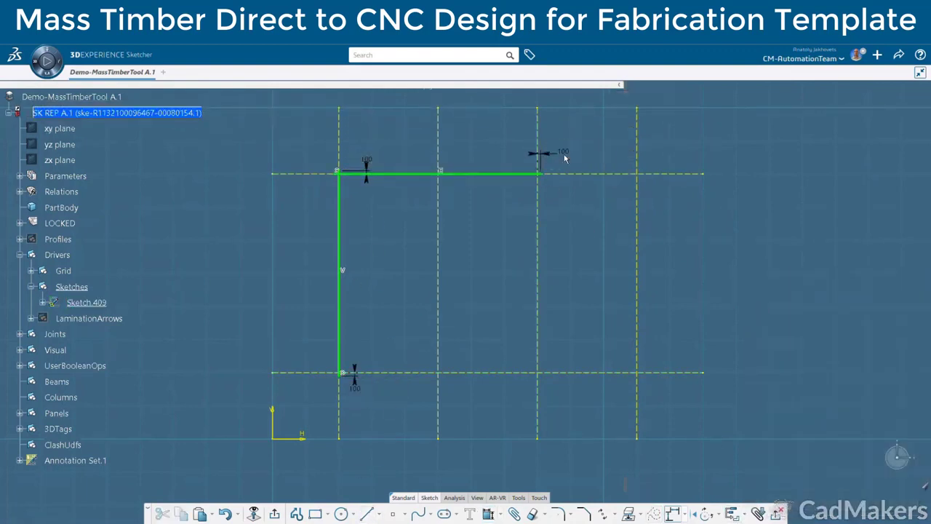
{"action": "left_click", "coordinate": [420, 140]}
{"action": "left_click", "coordinate": [317, 160]}
Place a point at the corner where the two wall lines meet and output it as the 3D profile WallsVJoint
{"action": "left_click", "coordinate": [392, 513]}
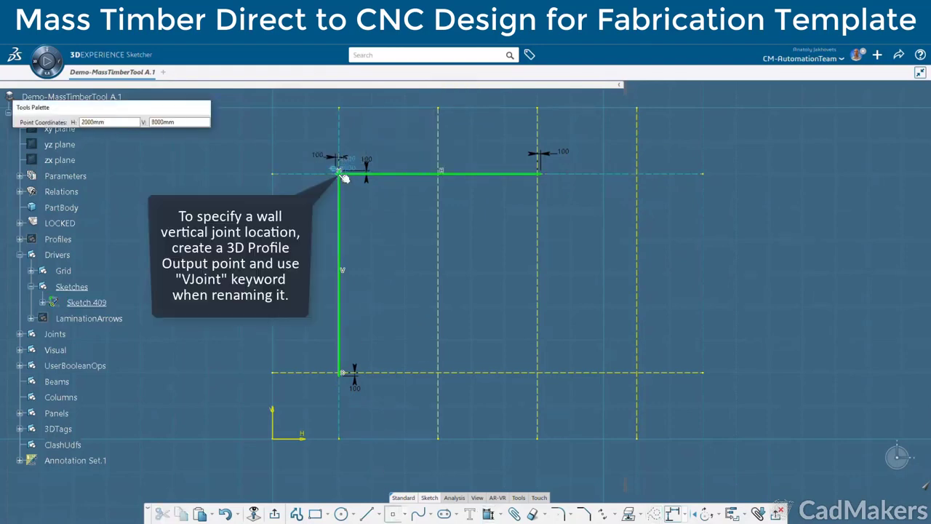
{"action": "left_click", "coordinate": [340, 173]}
{"action": "left_click", "coordinate": [730, 513]}
{"action": "left_click_drag", "start_coordinate": [814, 298], "coordinate": [763, 299]}
{"action": "left_click", "coordinate": [875, 507]}
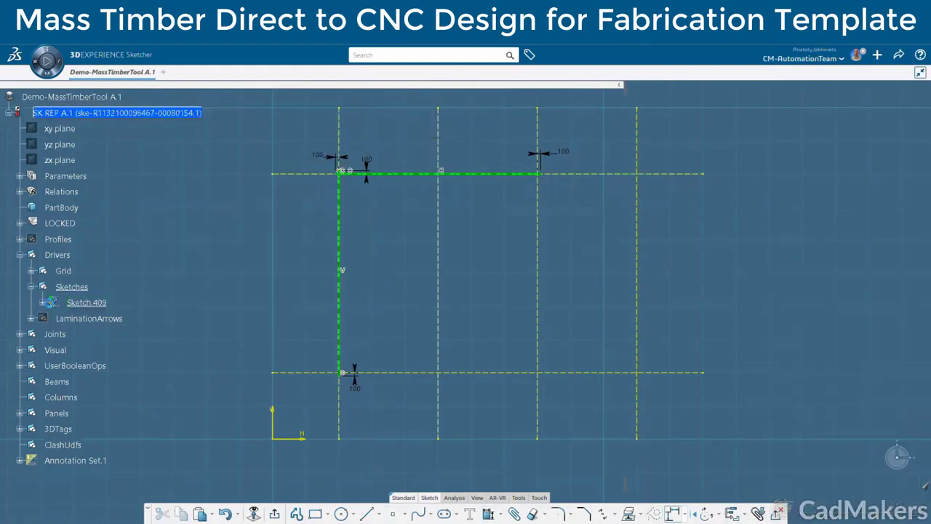
Create an output feature point where the second vertical and lower horizontal grid lines cross, and rename it Column01
{"action": "left_click", "coordinate": [392, 514]}
{"action": "left_click", "coordinate": [443, 373]}
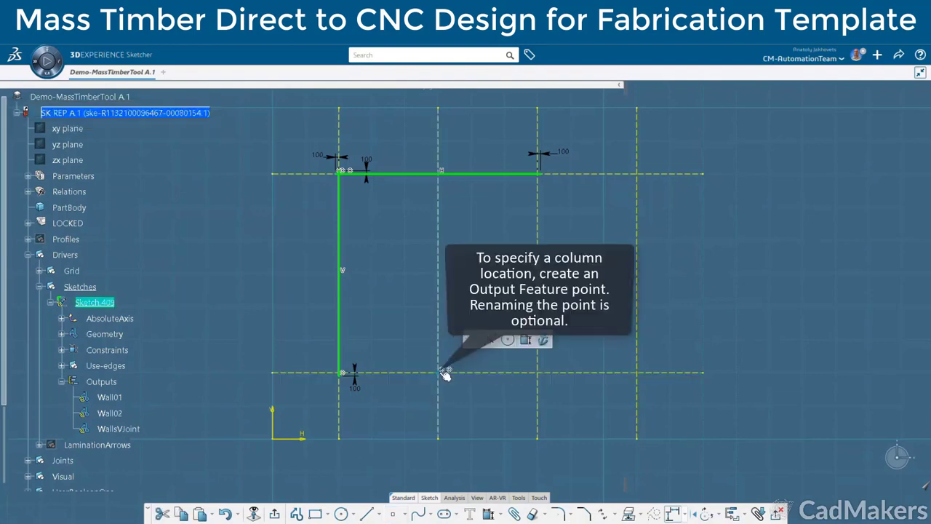
{"action": "left_click", "coordinate": [744, 516]}
{"action": "left_click", "coordinate": [760, 428]}
{"action": "right_click", "coordinate": [133, 445]}
{"action": "left_click", "coordinate": [171, 300]}
{"action": "left_click_drag", "start_coordinate": [668, 178], "coordinate": [606, 178]}
{"action": "type", "text": "Column01"}
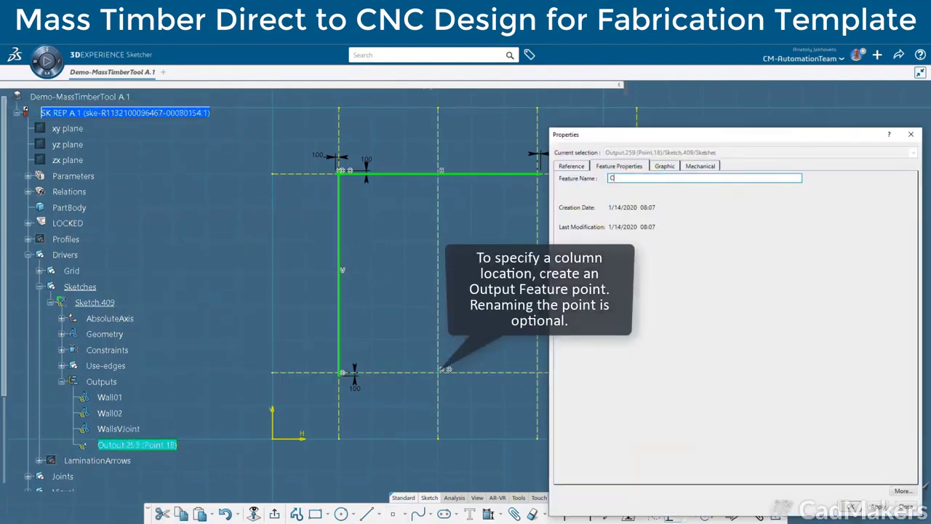
{"action": "key", "text": "Return"}
Create an output feature point where the third vertical and lower horizontal grid lines cross, and rename it Column02
{"action": "left_click", "coordinate": [393, 514]}
{"action": "left_click", "coordinate": [539, 370]}
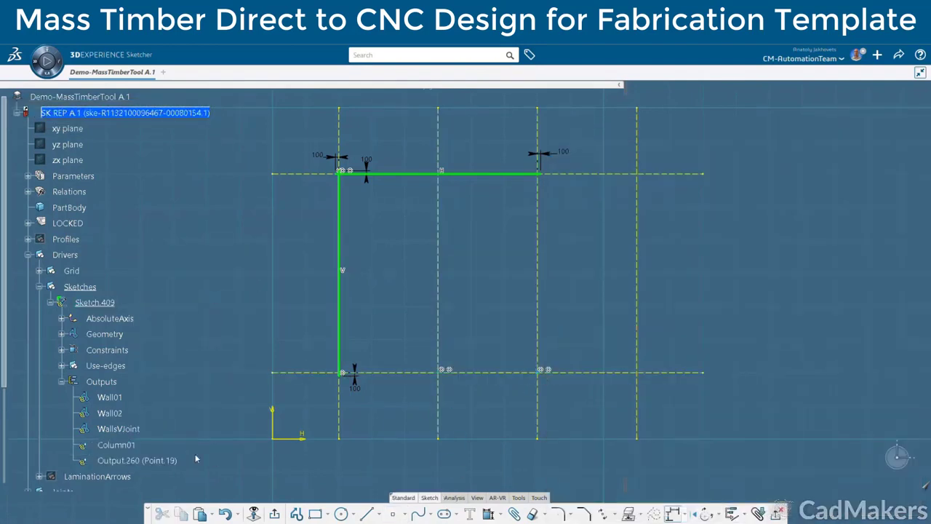
{"action": "right_click", "coordinate": [137, 460]}
{"action": "left_click", "coordinate": [171, 315]}
{"action": "left_click_drag", "start_coordinate": [668, 178], "coordinate": [606, 178]}
{"action": "type", "text": "Column02"}
{"action": "key", "text": "Return"}
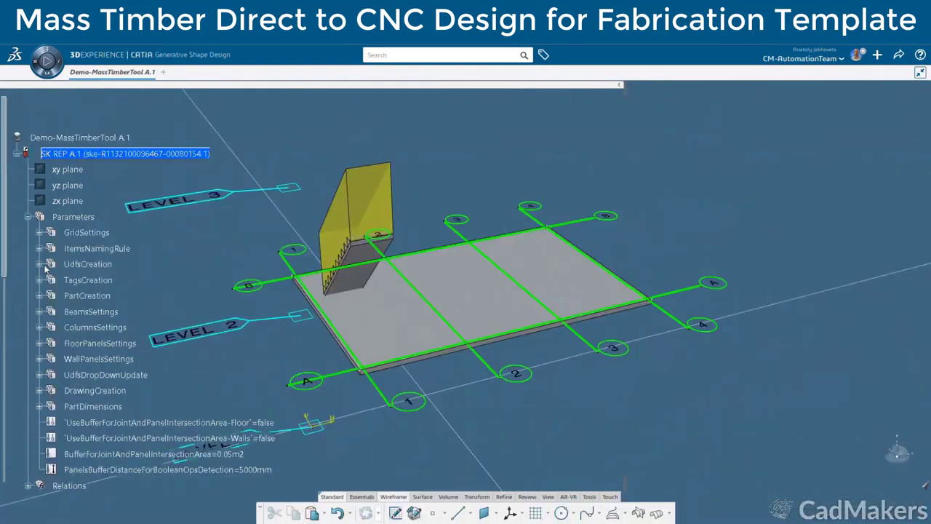
Generate the walls, joints and columns by setting the Create/UpdateAll parameter in UdfsCreation to true
{"action": "left_click", "coordinate": [40, 264]}
{"action": "double_click", "coordinate": [120, 279]}
{"action": "left_click", "coordinate": [251, 247]}
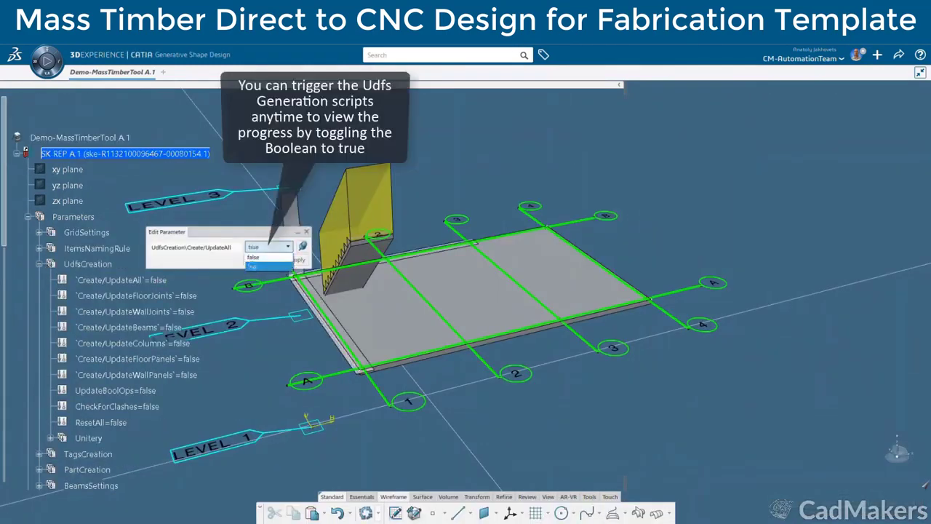
{"action": "left_click", "coordinate": [269, 265]}
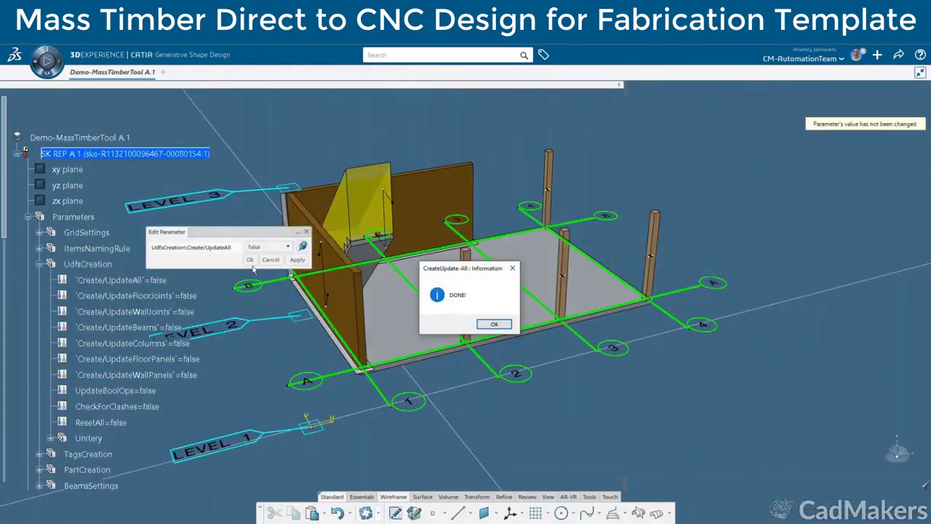
{"action": "left_click", "coordinate": [494, 324]}
{"action": "left_click", "coordinate": [271, 260]}
Locate the wall corner's vertical joint in the tree and examine the profiles available for its SelectedProfile parameter
{"action": "middle_click_drag", "start_coordinate": [357, 269], "coordinate": [460, 295]}
{"action": "right_click", "coordinate": [450, 301]}
{"action": "left_click", "coordinate": [476, 55]}
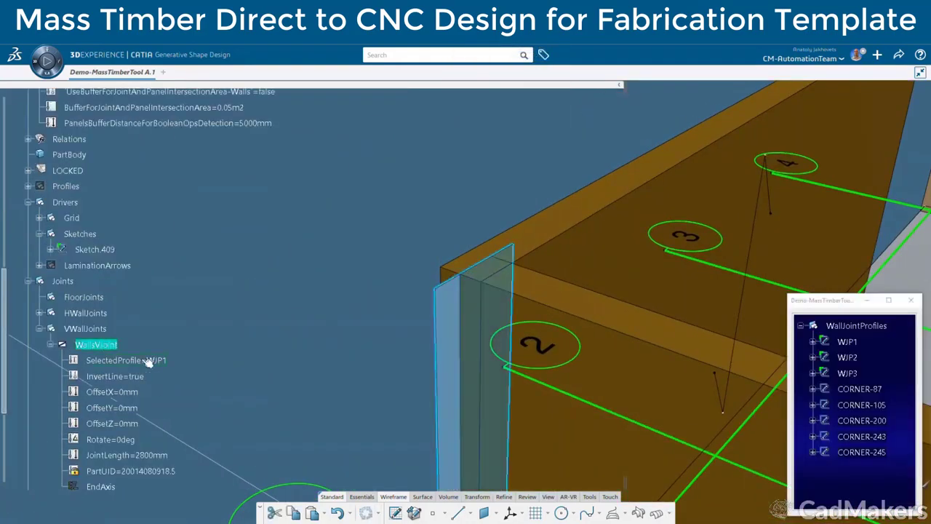
{"action": "double_click", "coordinate": [149, 361]}
{"action": "left_click", "coordinate": [281, 270]}
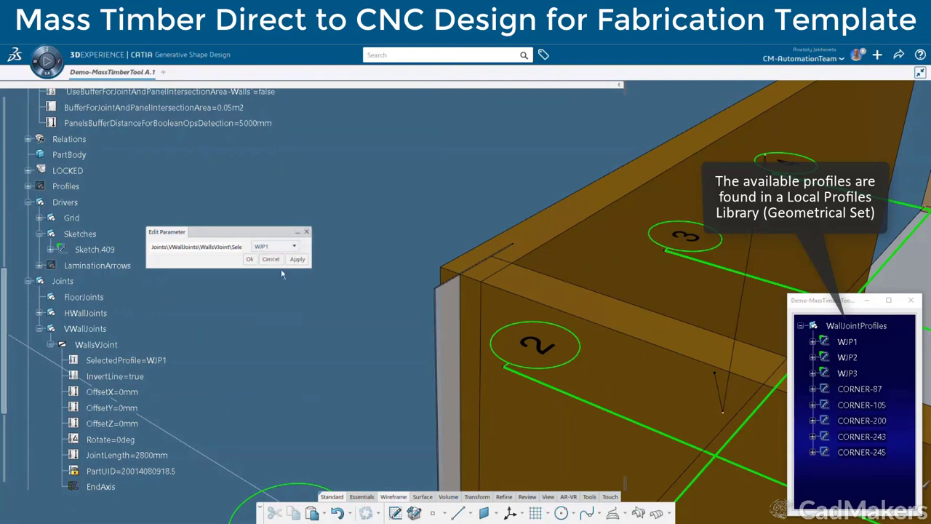
Delete the CORNER-245 profile from the WallJointProfiles library and check the WallsVJoint profile choices
{"action": "right_click", "coordinate": [870, 454]}
{"action": "left_click", "coordinate": [865, 380]}
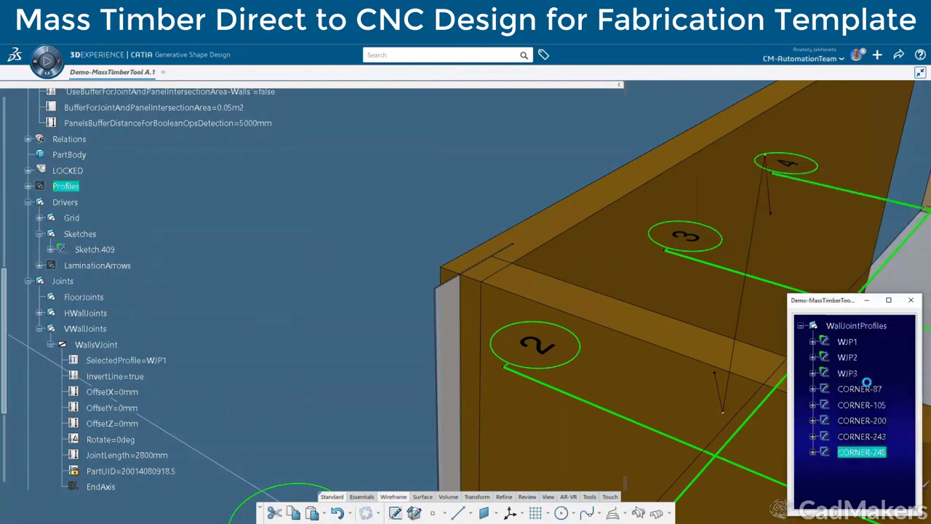
{"action": "double_click", "coordinate": [167, 361]}
{"action": "left_click", "coordinate": [269, 248]}
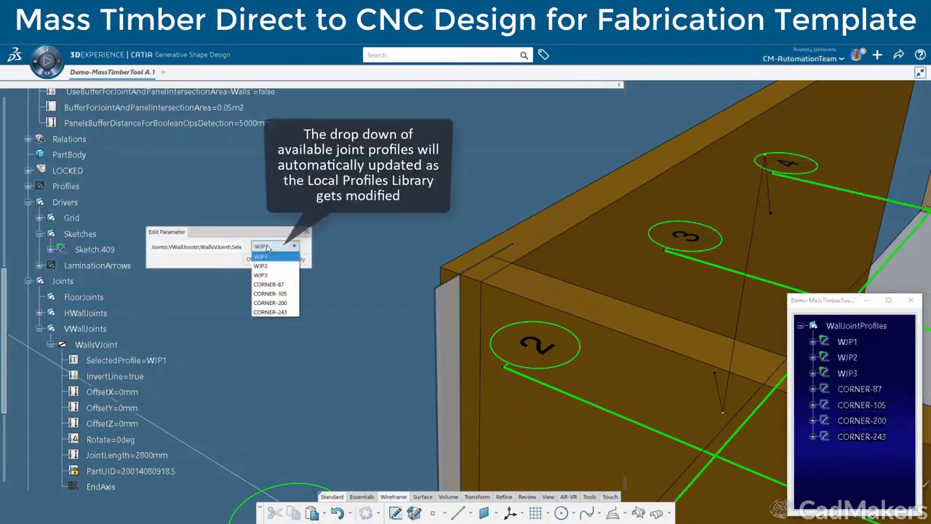
{"action": "left_click", "coordinate": [274, 332]}
Set the WallsVJoint SelectedProfile to CORNER-200 and collapse the vertical wall joints in the tree
{"action": "left_click", "coordinate": [275, 247]}
{"action": "left_click", "coordinate": [270, 303]}
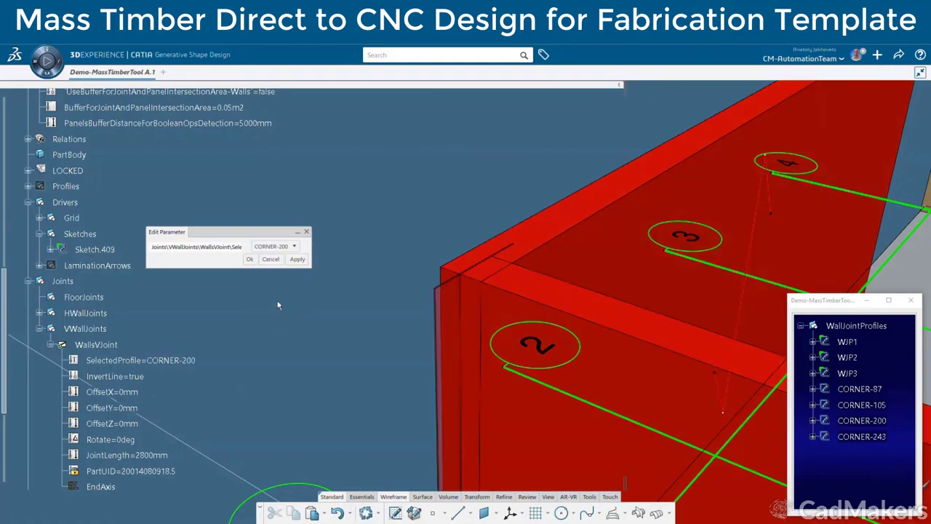
{"action": "left_click", "coordinate": [511, 278]}
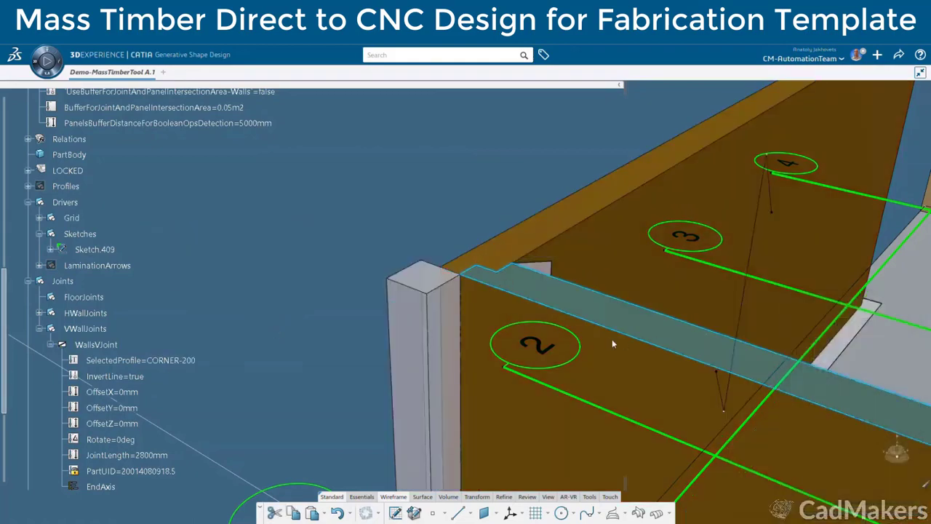
{"action": "middle_click_drag", "start_coordinate": [612, 339], "coordinate": [480, 327]}
{"action": "left_click", "coordinate": [40, 329]}
Try Panel2 and Panel3 as the SelectedPanelType of the wall panel along grid line 1
{"action": "middle_click_drag", "start_coordinate": [538, 357], "coordinate": [519, 328]}
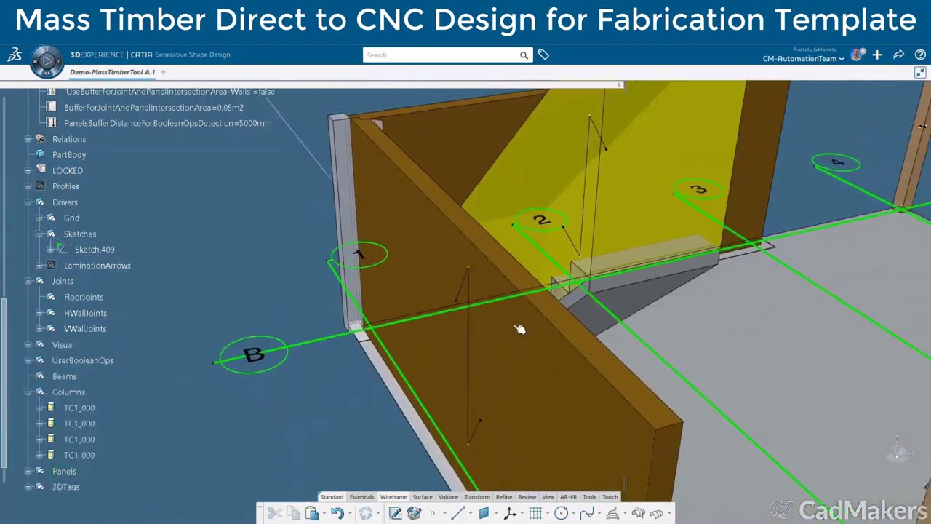
{"action": "right_click", "coordinate": [513, 330]}
{"action": "left_click", "coordinate": [553, 94]}
{"action": "double_click", "coordinate": [165, 351]}
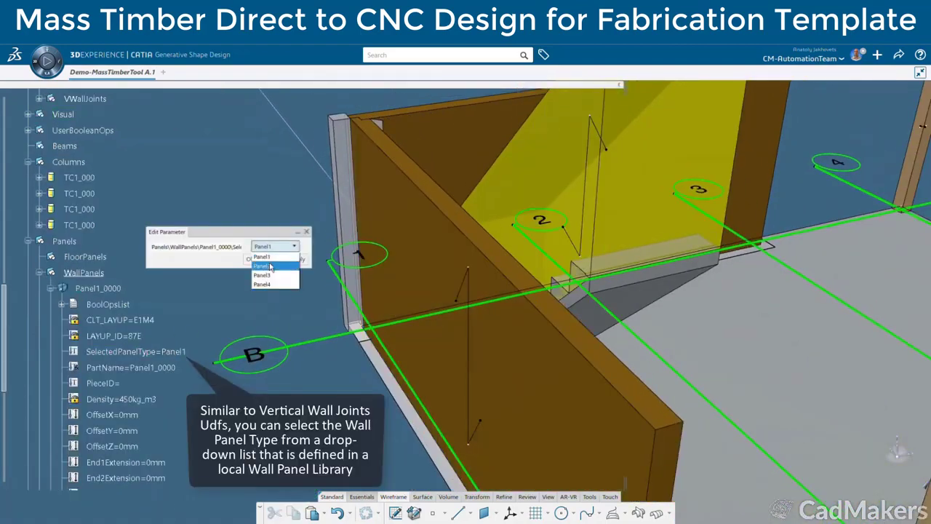
{"action": "left_click", "coordinate": [264, 265]}
{"action": "left_click", "coordinate": [275, 246]}
{"action": "left_click", "coordinate": [262, 275]}
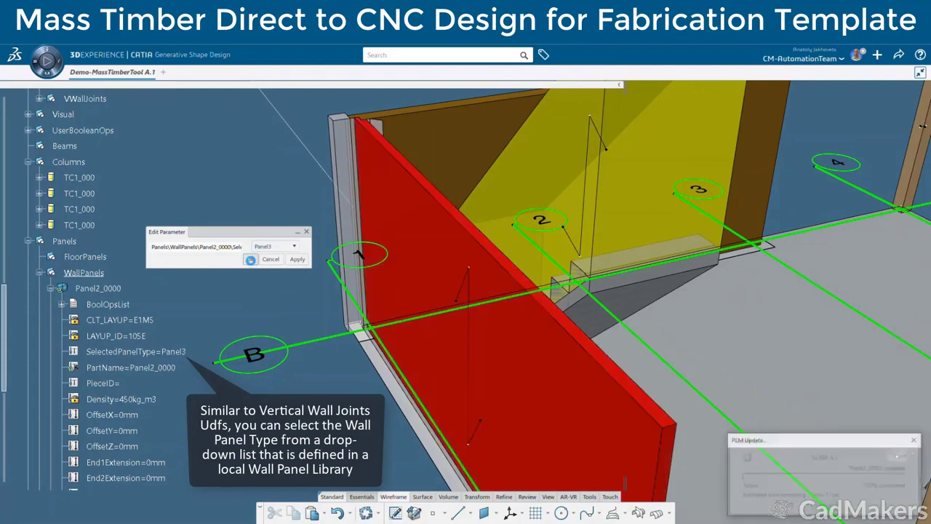
Try Panel4 as the wall panel's type, and restore it to Panel1
{"action": "left_click", "coordinate": [275, 247]}
{"action": "left_click", "coordinate": [266, 285]}
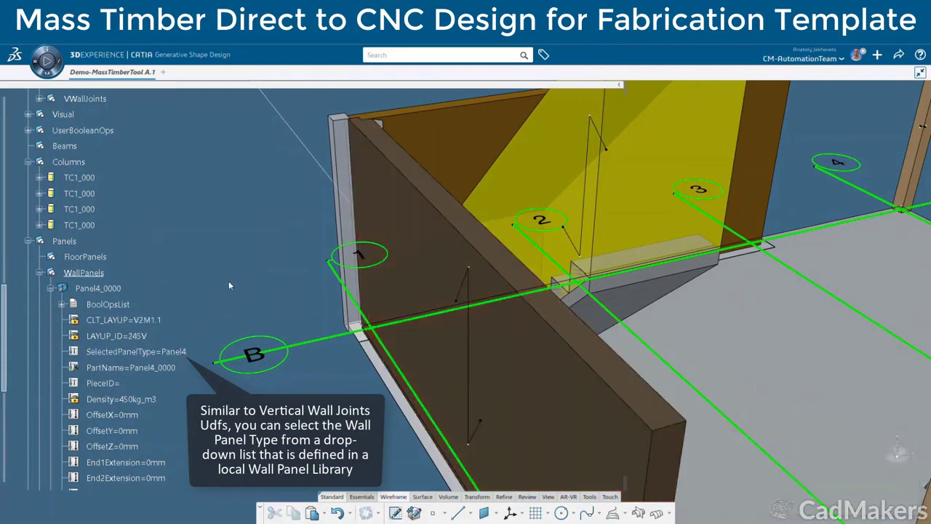
{"action": "double_click", "coordinate": [167, 351]}
{"action": "left_click", "coordinate": [251, 260]}
Set the SelectedProfile of the column at grid lines A and 2 to TC2
{"action": "middle_click_drag", "start_coordinate": [465, 280], "coordinate": [502, 280]}
{"action": "left_click", "coordinate": [526, 270]}
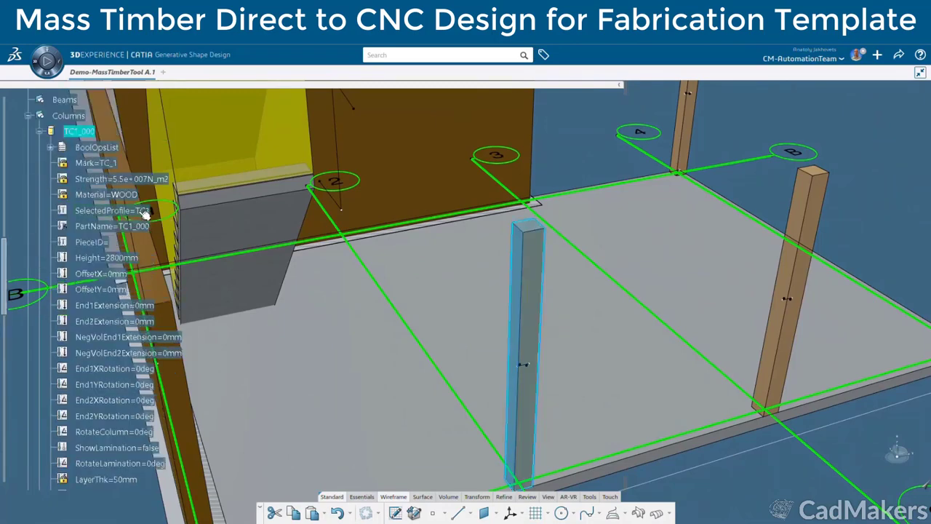
{"action": "double_click", "coordinate": [146, 211]}
{"action": "left_click", "coordinate": [280, 247]}
{"action": "left_click", "coordinate": [269, 262]}
{"action": "left_click", "coordinate": [251, 258]}
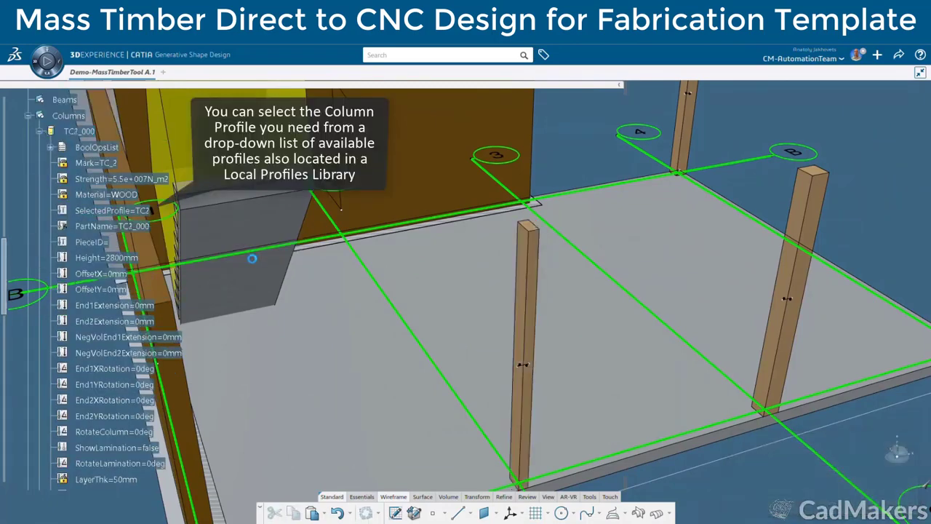
Switch the same column's SelectedProfile to TC3
{"action": "double_click", "coordinate": [145, 211]}
{"action": "left_click", "coordinate": [280, 248]}
{"action": "left_click", "coordinate": [273, 270]}
{"action": "left_click", "coordinate": [249, 259]}
Restore the column's SelectedProfile to TC1 and collapse its parameters in the tree
{"action": "double_click", "coordinate": [141, 211]}
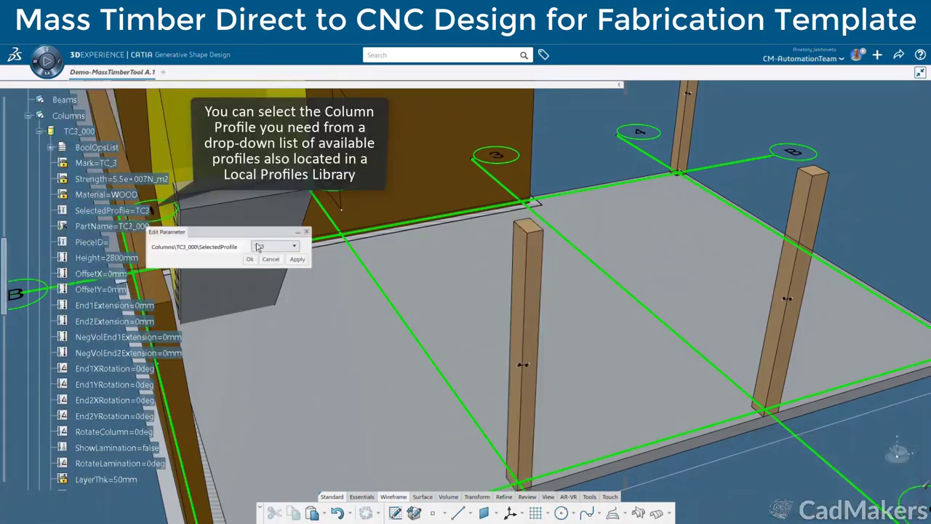
{"action": "left_click", "coordinate": [280, 247]}
{"action": "left_click", "coordinate": [273, 270]}
{"action": "left_click", "coordinate": [250, 259]}
{"action": "left_click", "coordinate": [50, 131]}
{"action": "left_click", "coordinate": [48, 237]}
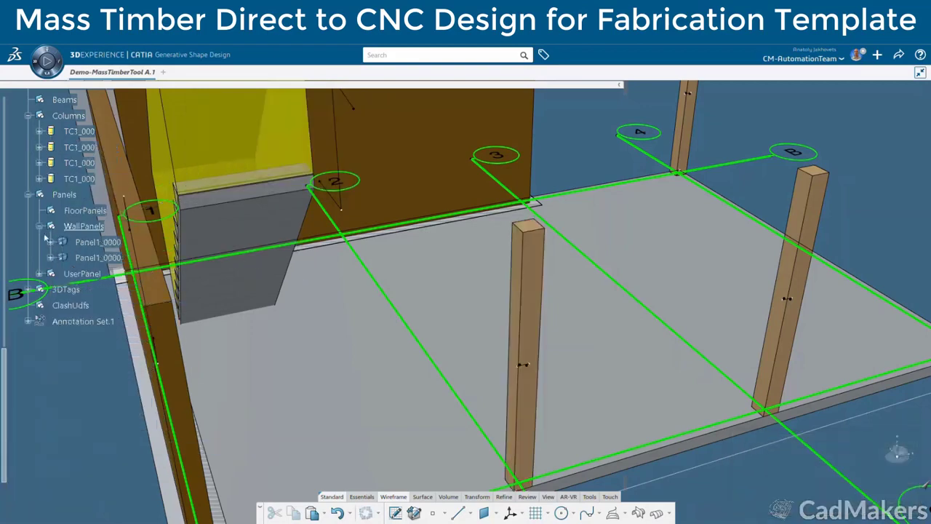
Rename the new sketch under Drivers > Sketches as LVL02-BeamsAndFloorPanels
{"action": "scroll", "coordinate": [45, 237], "scroll_direction": "up", "scroll_amount": 5}
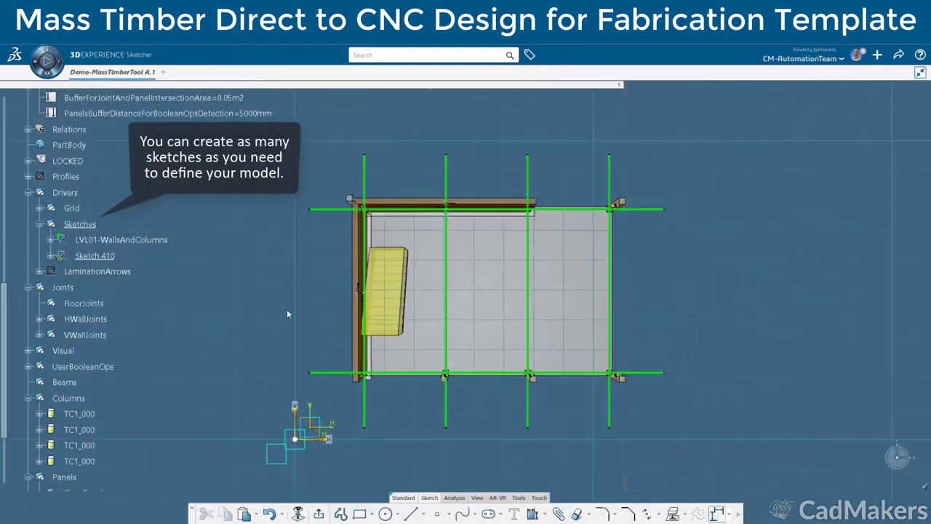
{"action": "right_click", "coordinate": [94, 255]}
{"action": "left_click", "coordinate": [131, 304]}
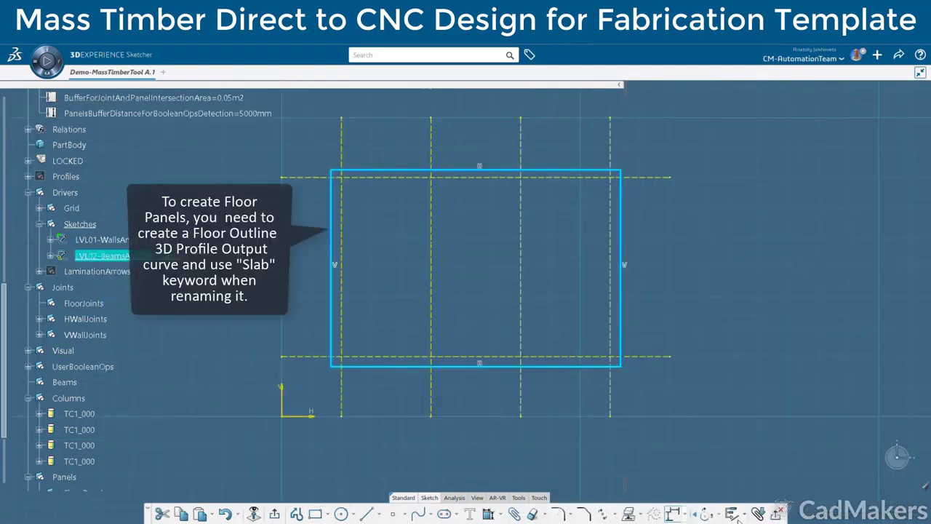
Create a 3D Profile output named Slab01 from the floor outline rectangle
{"action": "left_click", "coordinate": [742, 515]}
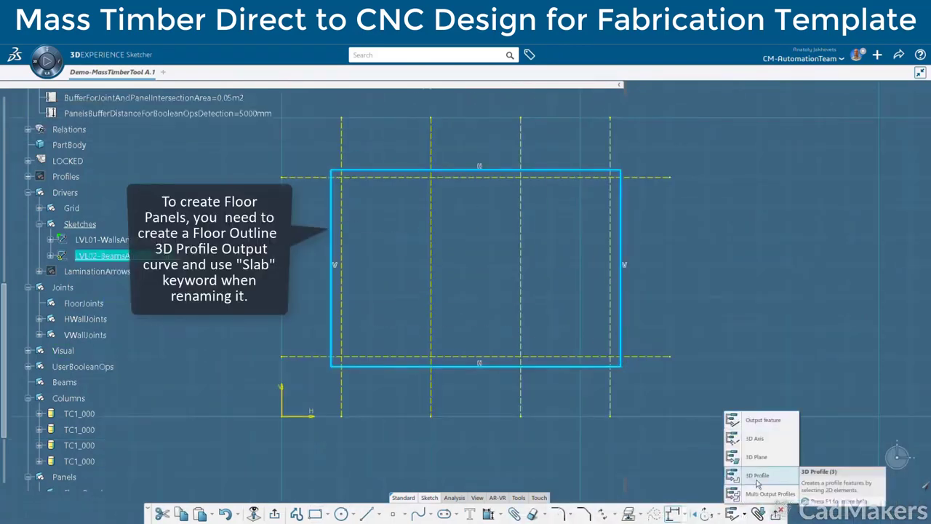
{"action": "left_click", "coordinate": [756, 482]}
{"action": "left_click", "coordinate": [873, 506]}
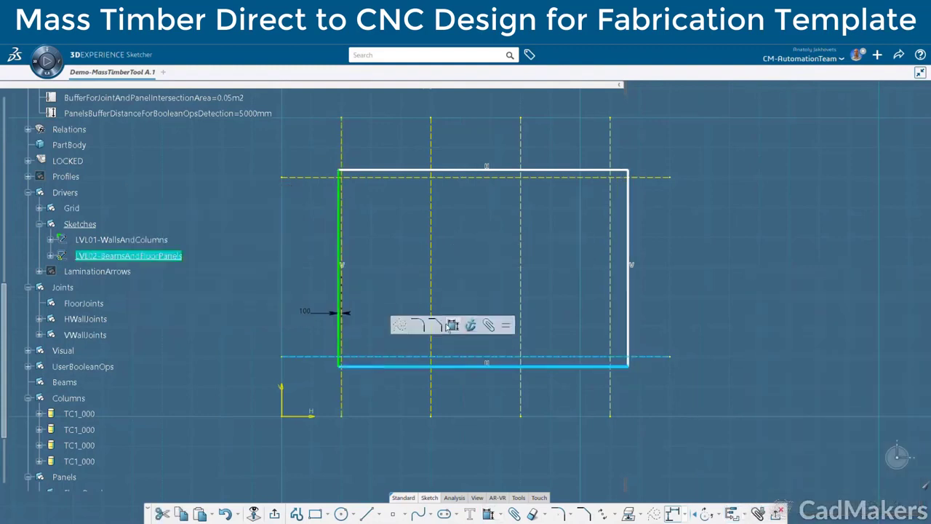
Output the two interior vertical lines on grid lines 2 and 3 as 3D Profiles named FloorPanelsJoint01 and FloorPanelsJoint02
{"action": "left_click", "coordinate": [431, 250]}
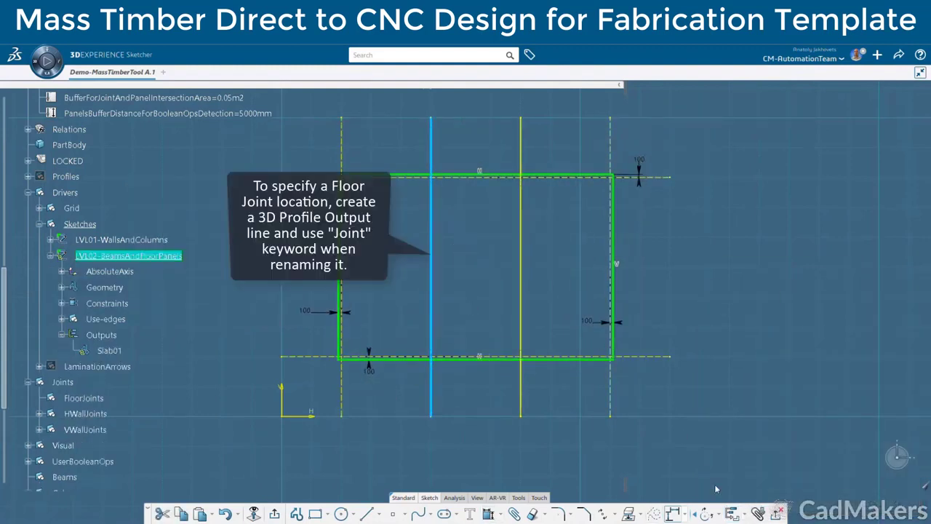
{"action": "left_click", "coordinate": [729, 514]}
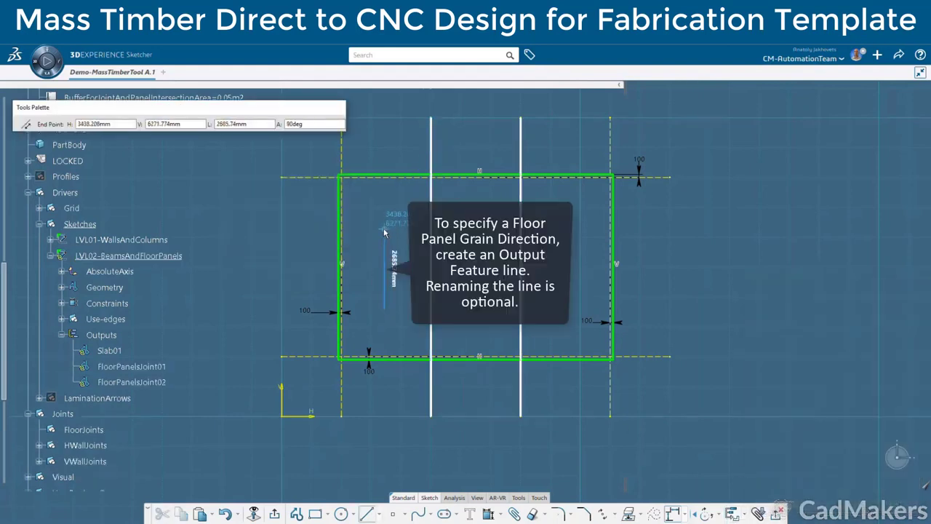
Sketch a vertical grain-direction line about 2686 mm long in the first floor bay, make it an Output Feature and rename it Panel01
{"action": "left_click", "coordinate": [384, 230]}
{"action": "left_click", "coordinate": [744, 513]}
{"action": "left_click", "coordinate": [752, 419]}
{"action": "right_click", "coordinate": [155, 405]}
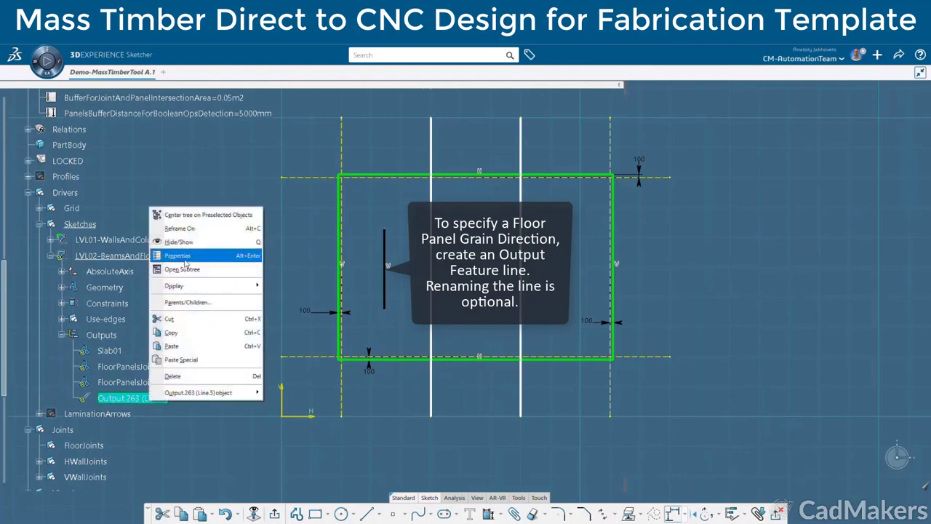
{"action": "left_click", "coordinate": [183, 258]}
{"action": "type", "text": "Panel01"}
{"action": "key", "text": "Return"}
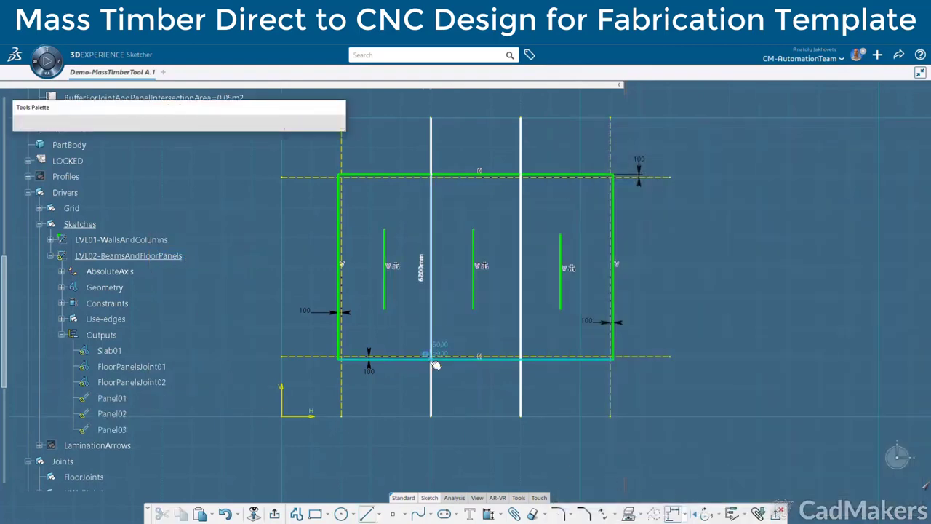
Draw a 6200 mm beam line across the slab along the first floor joint and output it as 3D Profile Beam01
{"action": "left_click", "coordinate": [435, 365]}
{"action": "left_click", "coordinate": [744, 513]}
{"action": "left_click", "coordinate": [812, 422]}
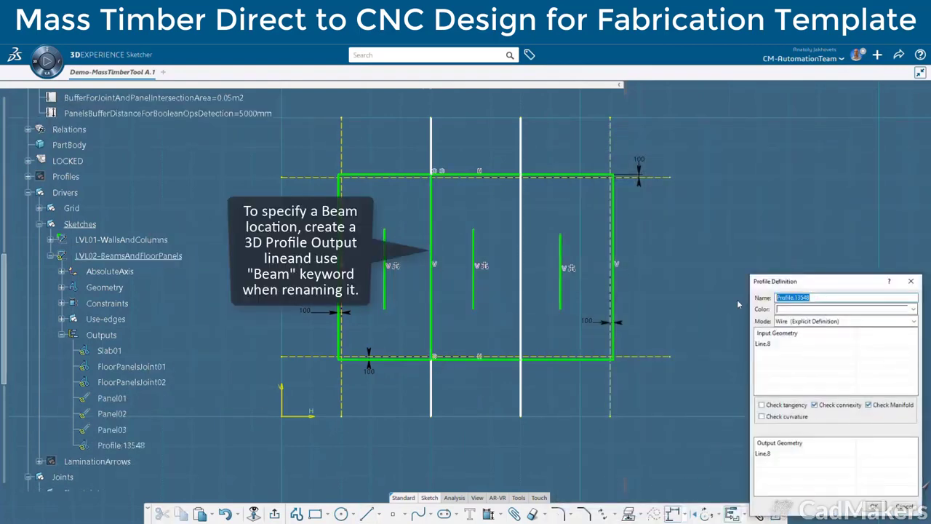
{"action": "left_click", "coordinate": [875, 510]}
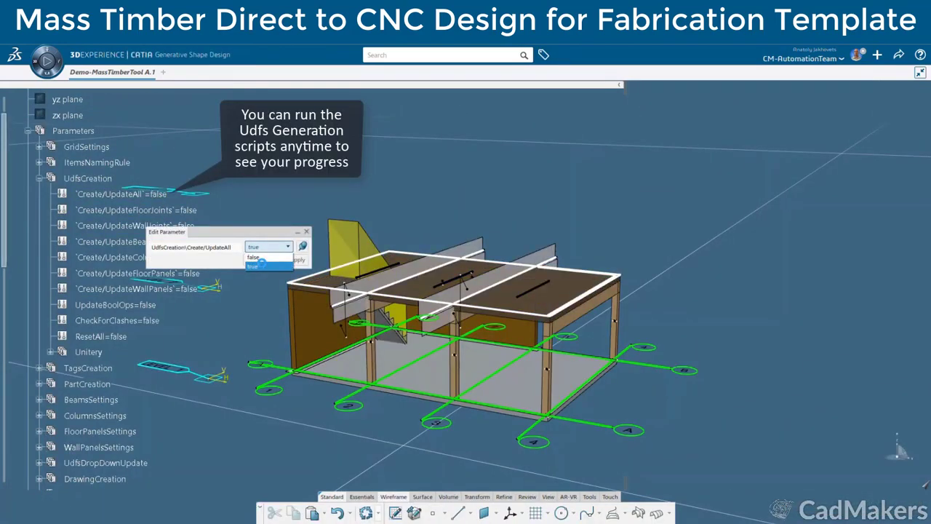
Set Create/UpdateAll to true to generate the floor panels, floor joints and beams
{"action": "left_click", "coordinate": [260, 266]}
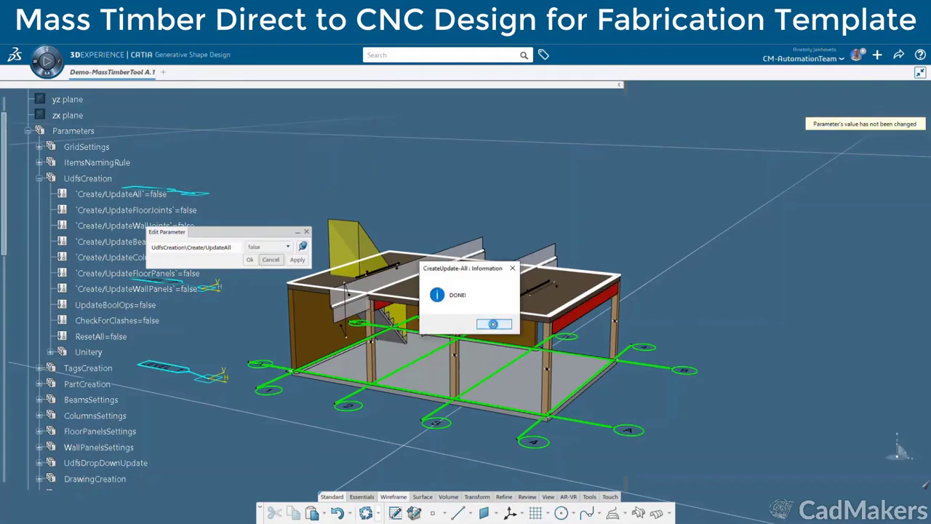
{"action": "left_click", "coordinate": [494, 323]}
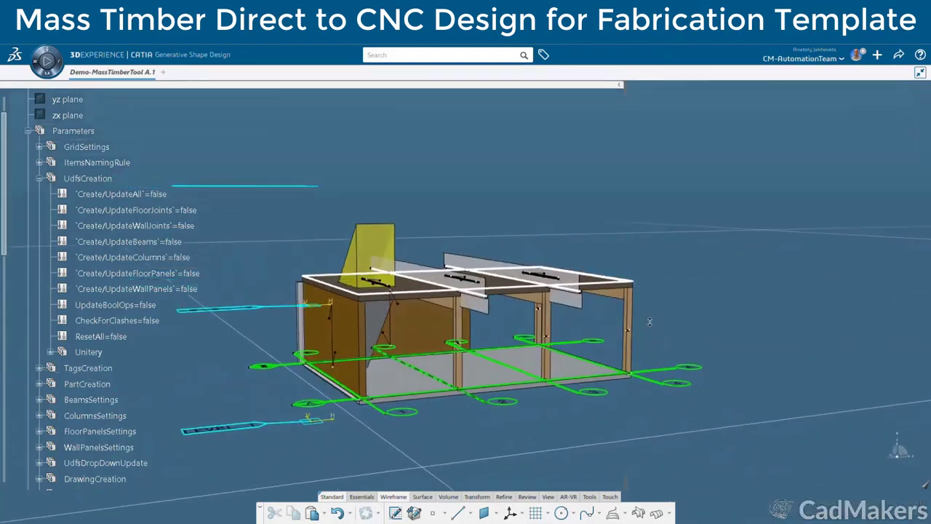
{"action": "middle_click_drag", "start_coordinate": [650, 321], "coordinate": [473, 316]}
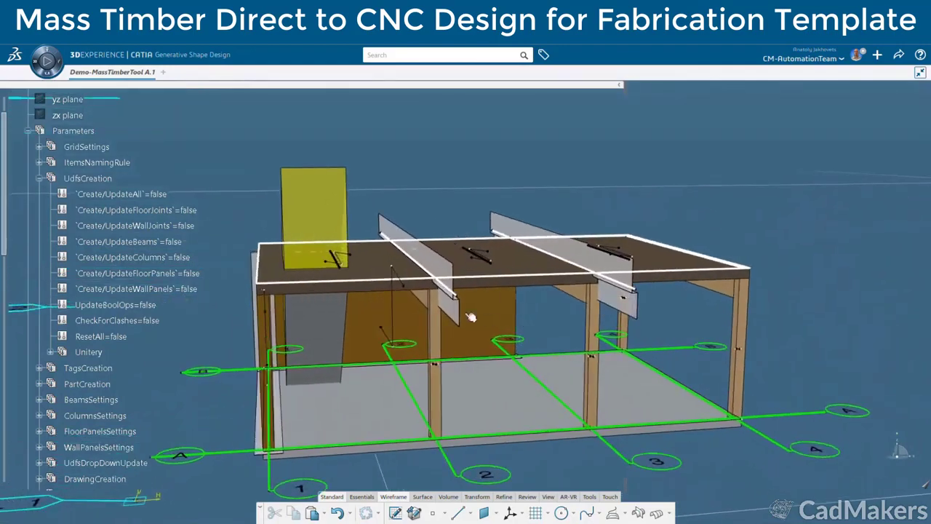
In the LVL02-BeamsAndFloorPanels sketch, draw a beam line on grid A between grids 1 and 2 and output it as 3D Profile Beam05
{"action": "scroll", "coordinate": [144, 370], "scroll_direction": "down", "scroll_amount": 7}
{"action": "left_click", "coordinate": [144, 390]}
{"action": "double_click", "coordinate": [144, 389]}
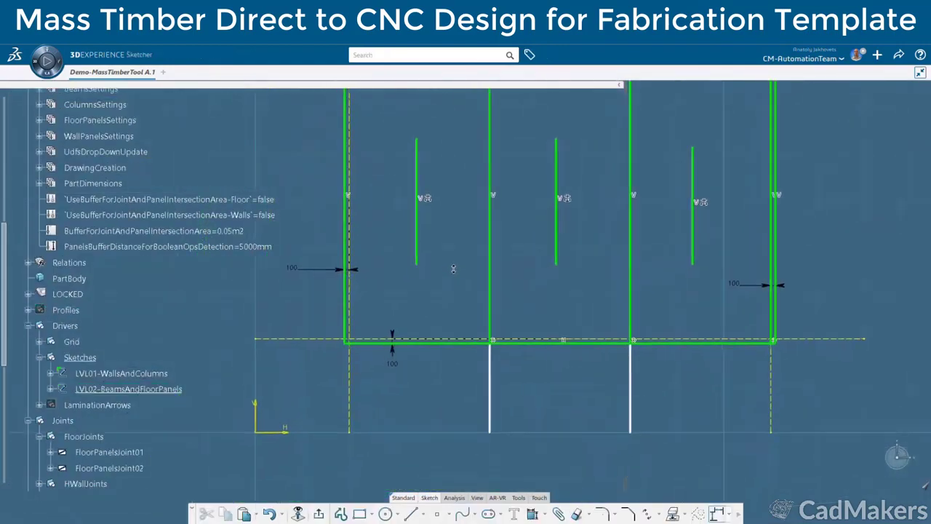
{"action": "left_click", "coordinate": [340, 346]}
{"action": "left_click", "coordinate": [493, 340]}
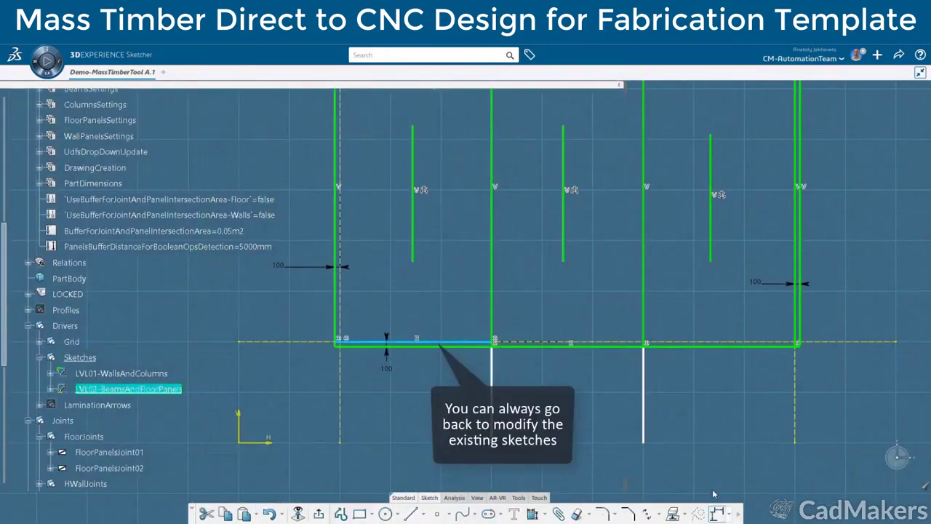
{"action": "left_click", "coordinate": [727, 509]}
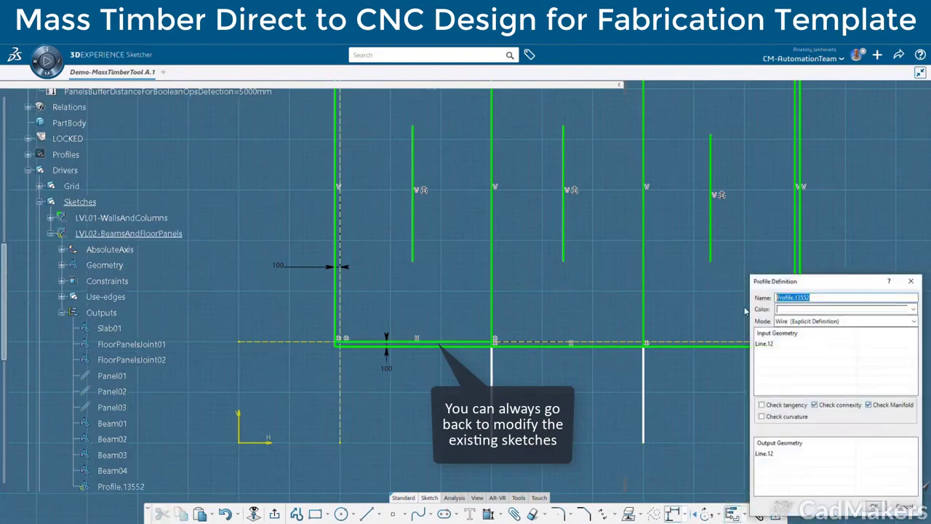
{"action": "left_click", "coordinate": [880, 506]}
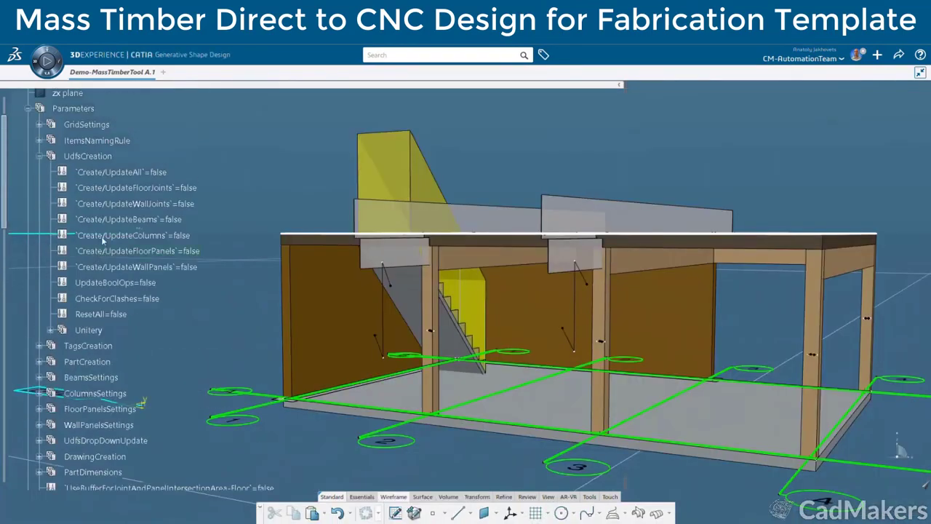
Run Create/UpdateAll again to generate the beams added along the floor edge
{"action": "double_click", "coordinate": [154, 174]}
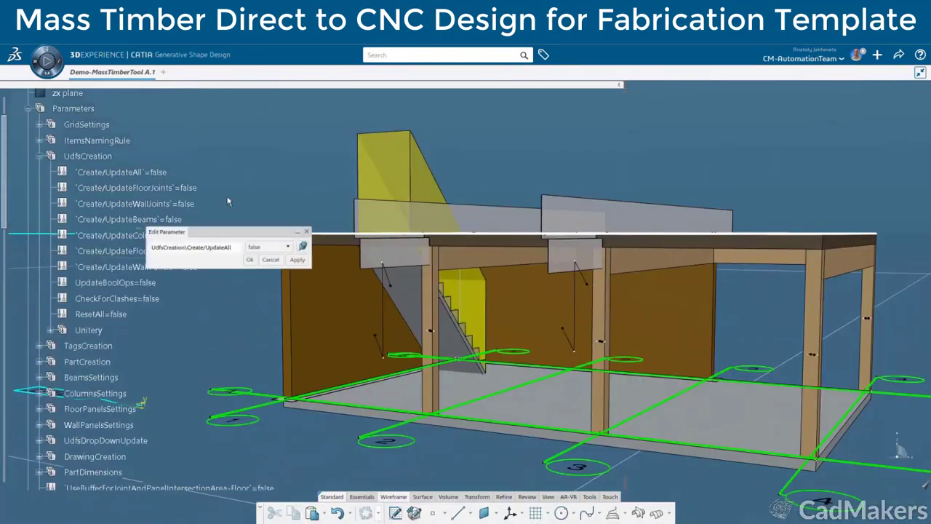
{"action": "left_click", "coordinate": [260, 266]}
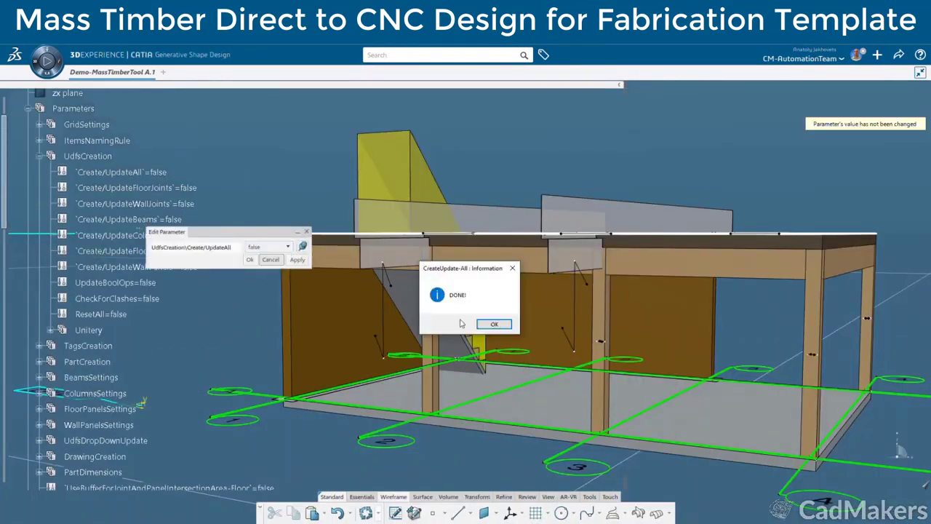
{"action": "left_click", "coordinate": [493, 324]}
Set the SelectedProfile of FloorPanelsJoint02 to FJP2 and collapse its parameters in the tree
{"action": "middle_click_drag", "start_coordinate": [472, 299], "coordinate": [599, 368]}
{"action": "scroll", "coordinate": [510, 315], "scroll_direction": "up", "scroll_amount": 5}
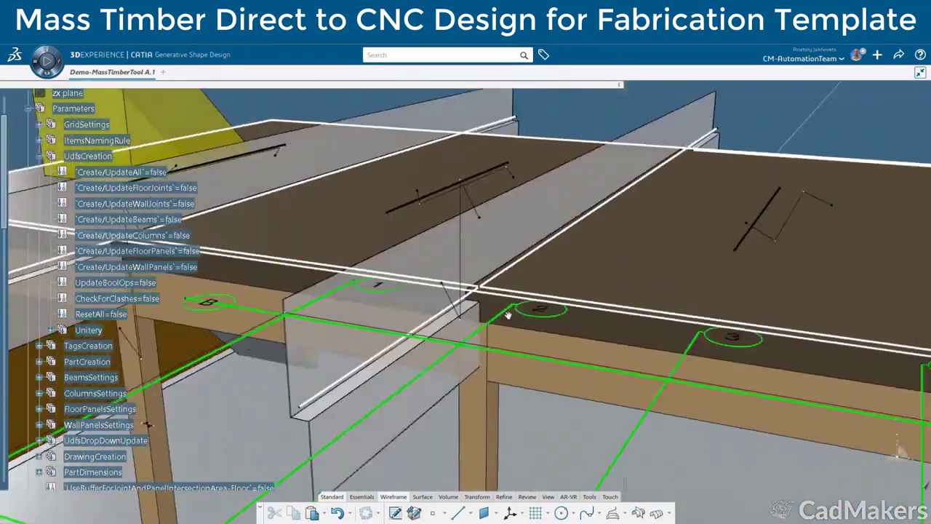
{"action": "middle_click_drag", "start_coordinate": [509, 316], "coordinate": [621, 266]}
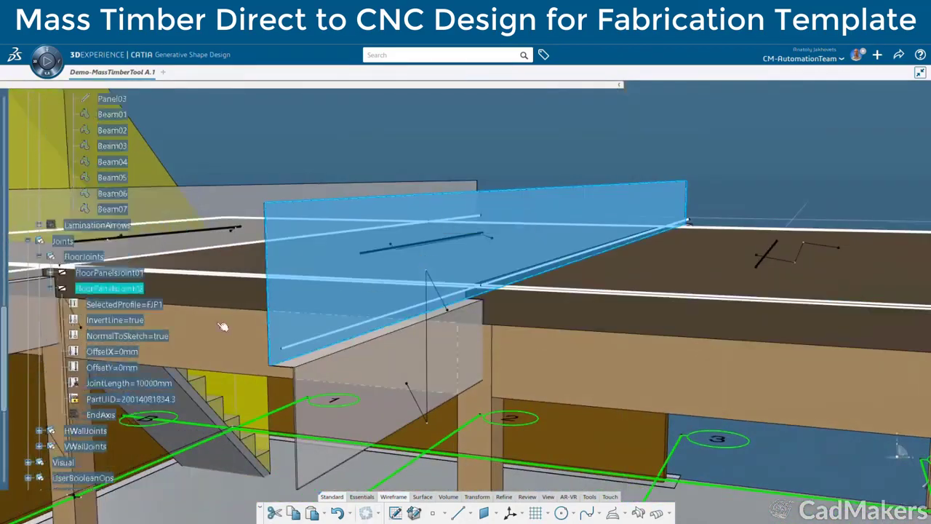
{"action": "double_click", "coordinate": [149, 309]}
{"action": "left_click", "coordinate": [270, 266]}
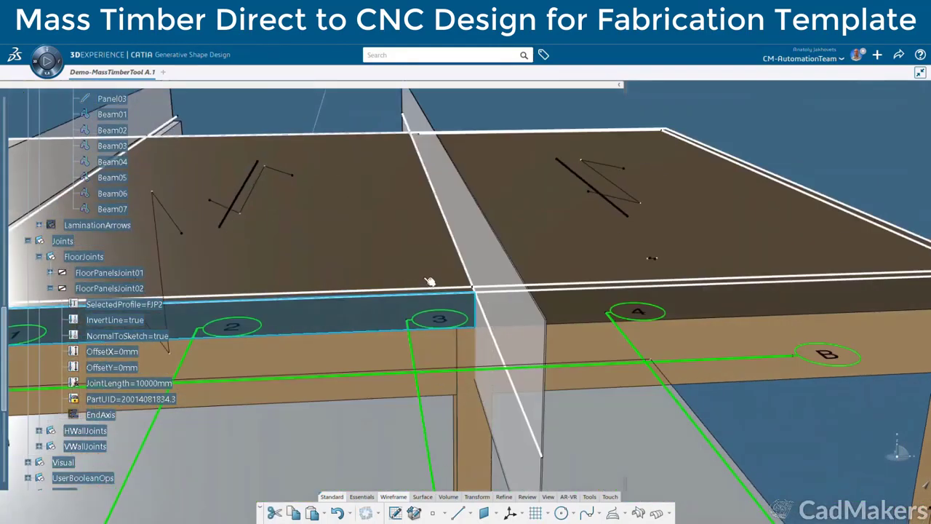
{"action": "middle_click_drag", "start_coordinate": [430, 282], "coordinate": [545, 337]}
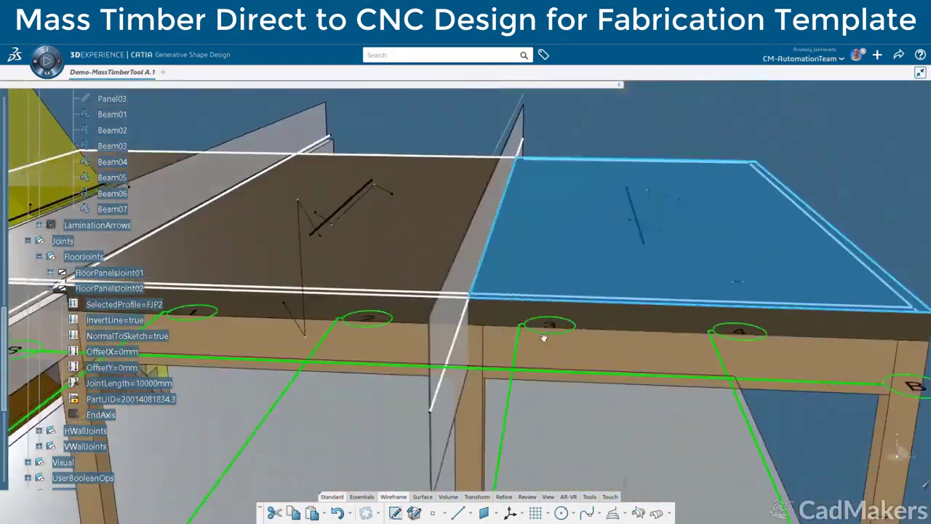
{"action": "scroll", "coordinate": [526, 308], "scroll_direction": "down", "scroll_amount": 5}
{"action": "left_click", "coordinate": [51, 289]}
Paste a copy of the LVL01-WallsAndColumns sketch into the Sketches set using Paste Special
{"action": "scroll", "coordinate": [52, 289], "scroll_direction": "up", "scroll_amount": 3}
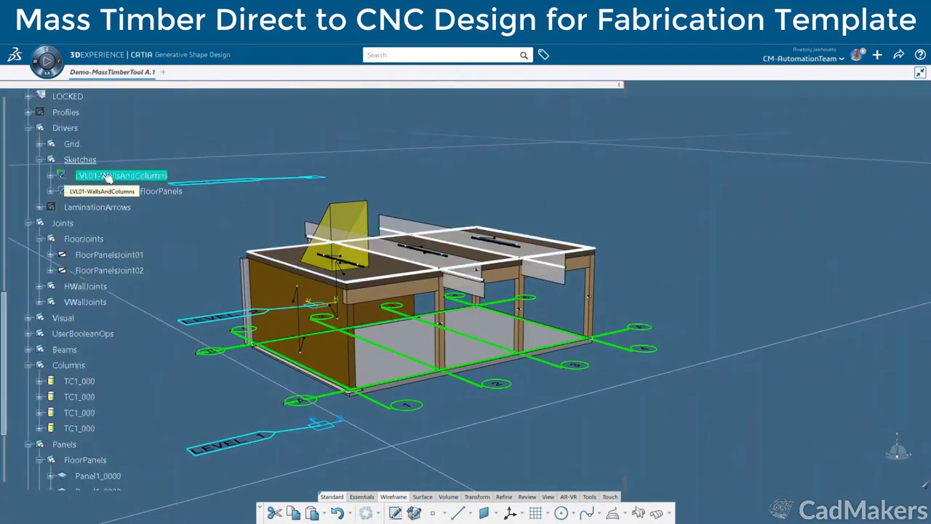
{"action": "right_click", "coordinate": [80, 160]}
{"action": "left_click", "coordinate": [126, 342]}
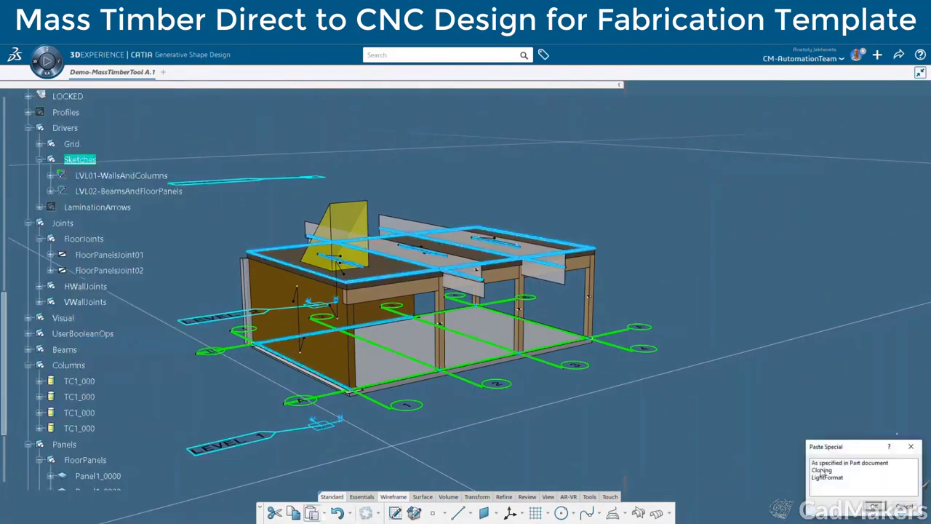
{"action": "left_click", "coordinate": [836, 493]}
Rename the copied sketch as LVL02-WallsAndColumns
{"action": "right_click", "coordinate": [99, 207]}
{"action": "left_click", "coordinate": [129, 259]}
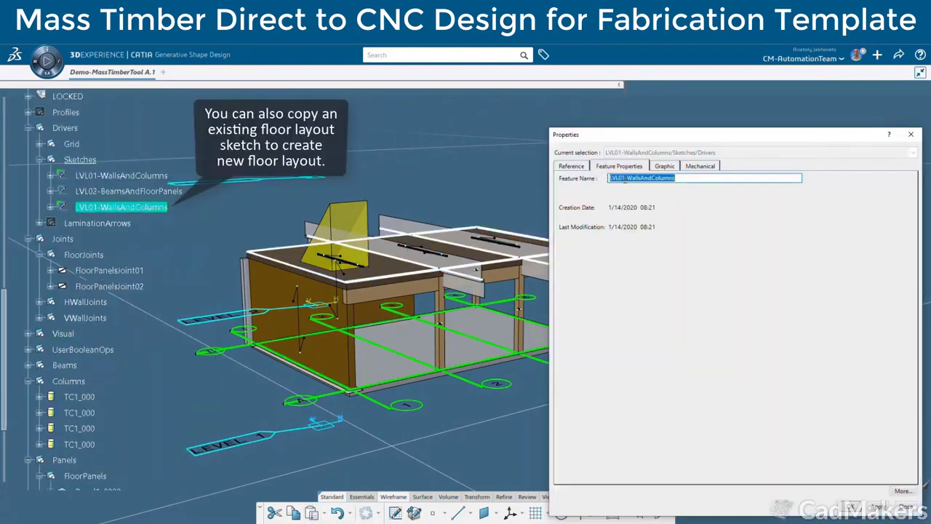
{"action": "type", "text": "2"}
{"action": "key", "text": "Return"}
Change the support of the LVL02-WallsAndColumns sketch to LEVEL_2, with Move geometry enabled
{"action": "right_click", "coordinate": [124, 207]}
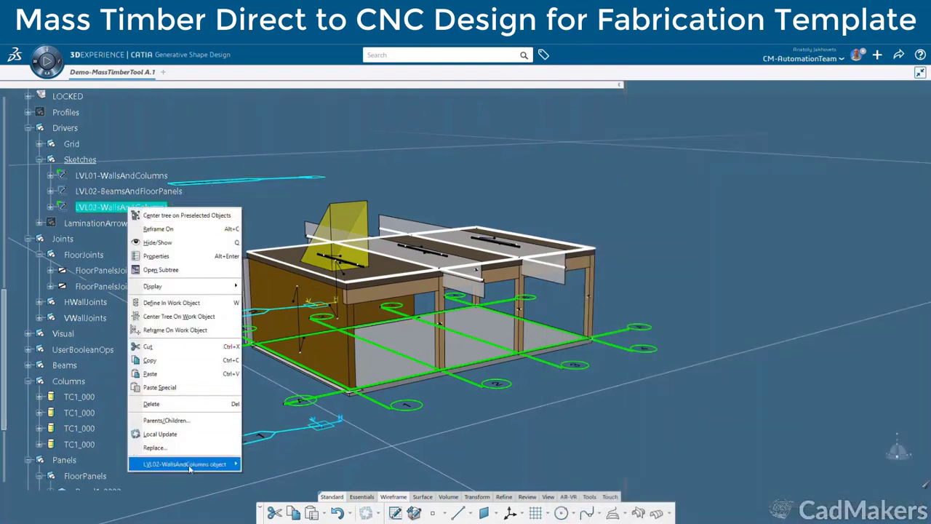
{"action": "mouse_move", "coordinate": [184, 463]}
{"action": "left_click", "coordinate": [286, 396]}
{"action": "key", "text": "Return"}
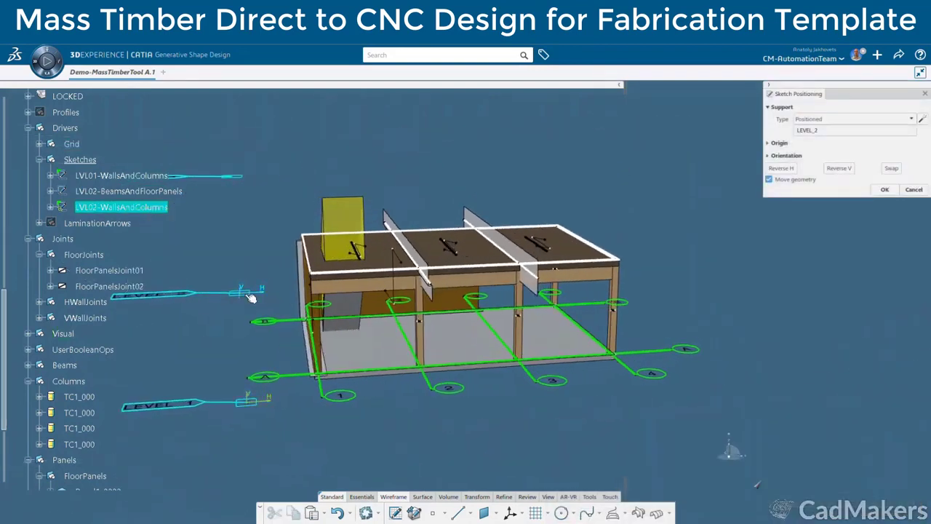
{"action": "left_click", "coordinate": [883, 189]}
Run Create/UpdateAll to generate the walls and columns on level 2
{"action": "scroll", "coordinate": [169, 135], "scroll_direction": "up", "scroll_amount": 10}
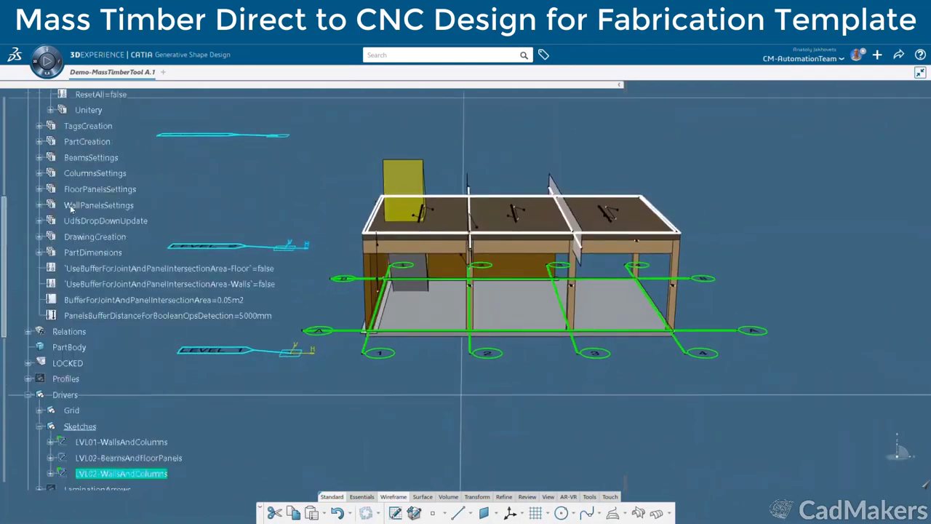
{"action": "double_click", "coordinate": [167, 131]}
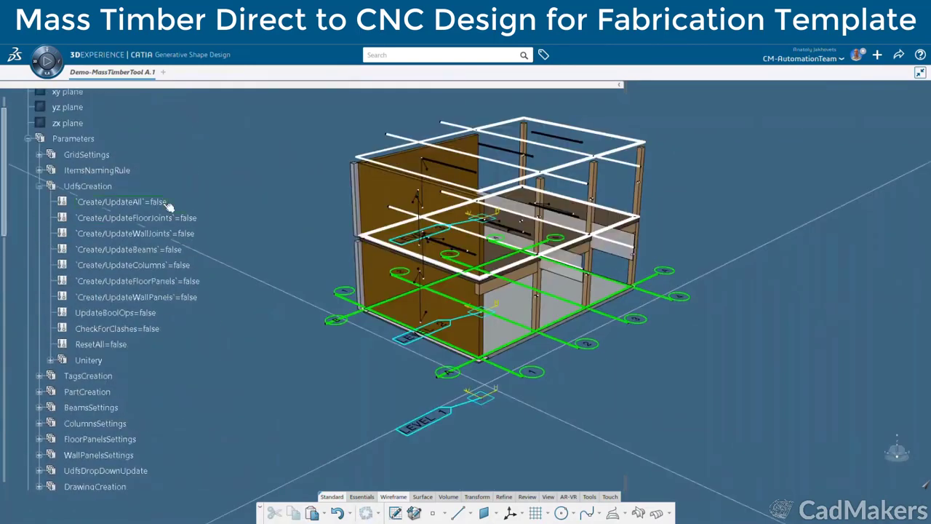
Set Create/UpdateAll to true to generate the upper floor panels, joints and beams from the LVL03-BeamsAndFloorPanels sketch
{"action": "double_click", "coordinate": [167, 204]}
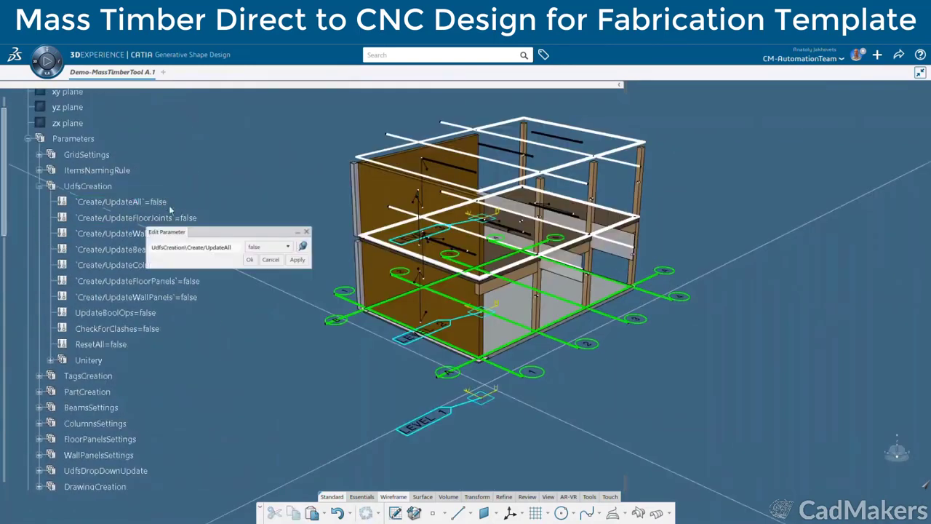
{"action": "left_click", "coordinate": [254, 266]}
{"action": "left_click", "coordinate": [255, 260]}
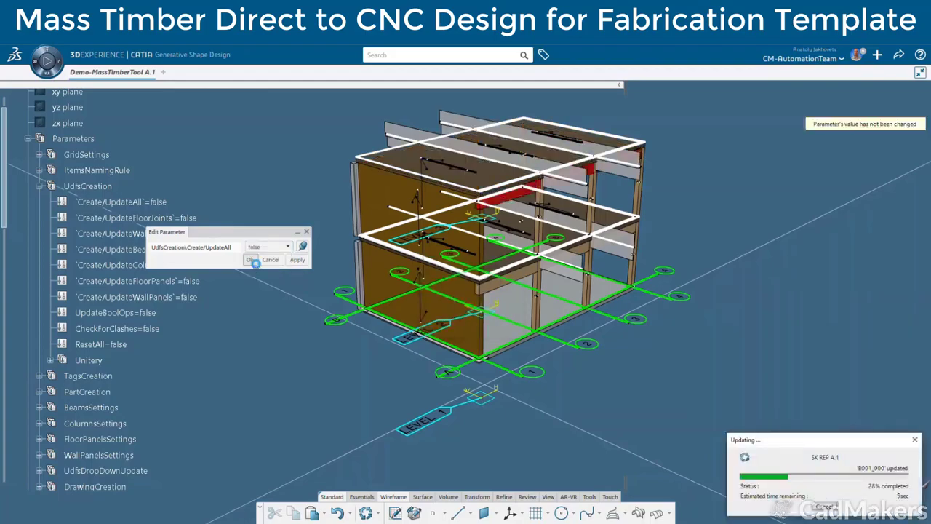
{"action": "middle_click_drag", "start_coordinate": [261, 268], "coordinate": [381, 296]}
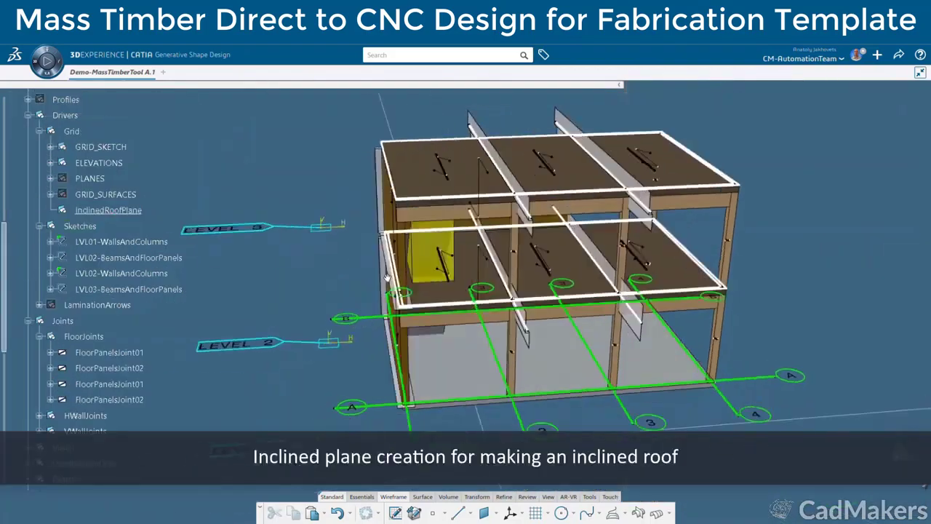
In the InclinedRoofPlane set, project grid line A into a sketch and draw a horizontal line aligned with it
{"action": "left_click", "coordinate": [125, 210]}
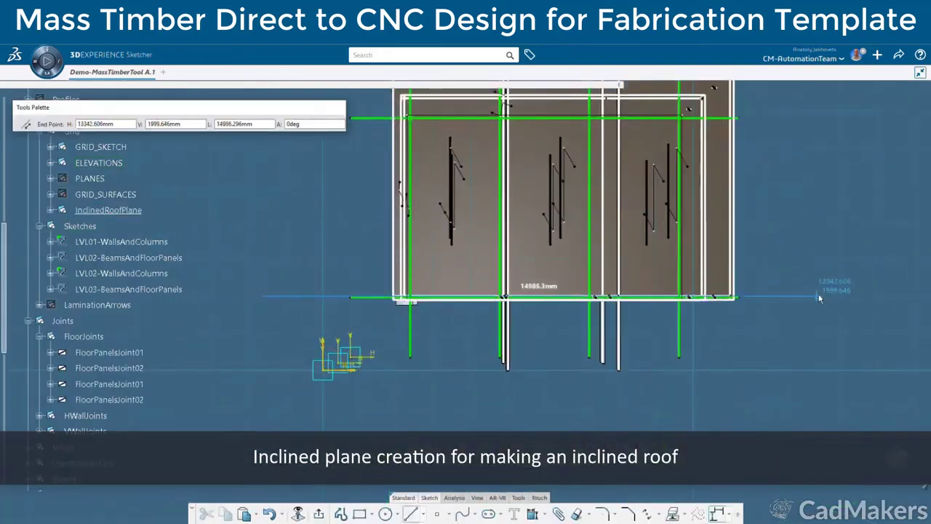
{"action": "left_click", "coordinate": [49, 147]}
{"action": "left_click", "coordinate": [62, 163]}
{"action": "left_click", "coordinate": [111, 273]}
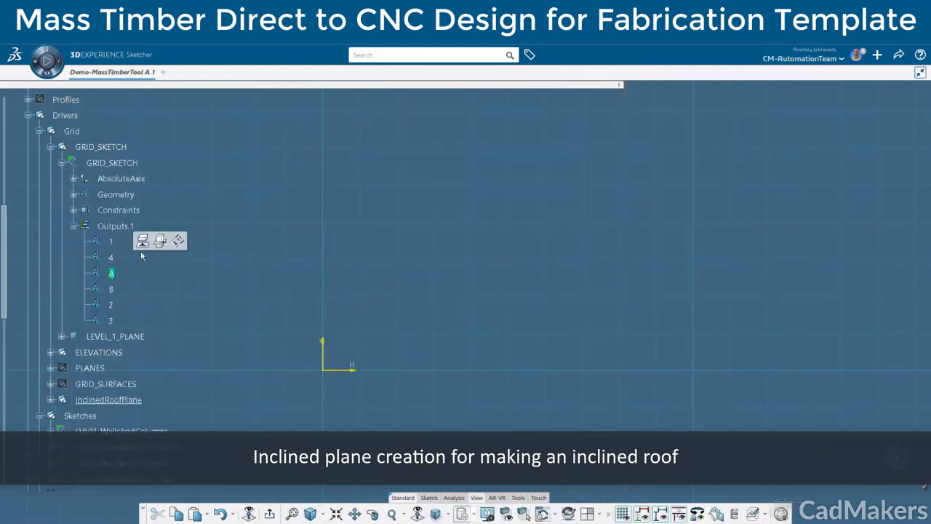
{"action": "left_click", "coordinate": [143, 244]}
{"action": "left_click", "coordinate": [429, 497]}
{"action": "left_click", "coordinate": [411, 514]}
{"action": "left_click", "coordinate": [291, 305]}
{"action": "left_click", "coordinate": [841, 306]}
{"action": "left_click", "coordinate": [379, 299], "text": "ctrl"}
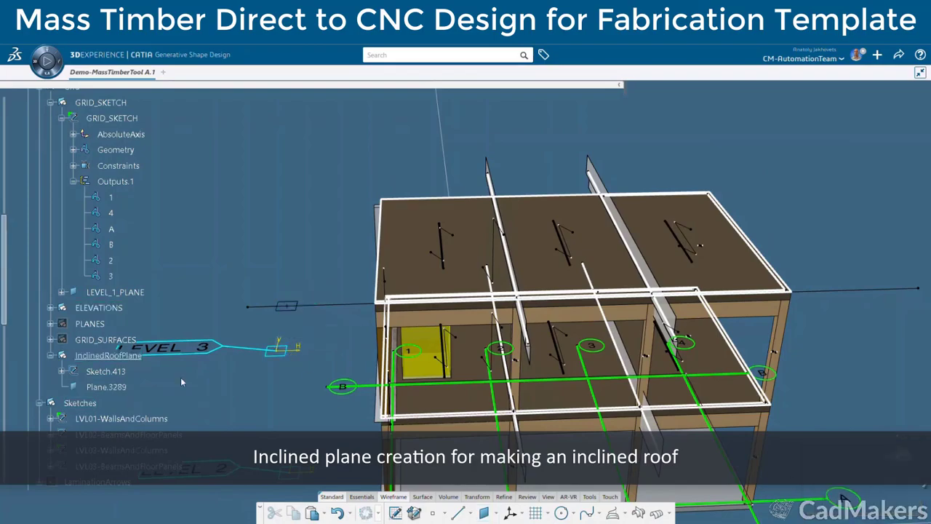
Rotate the plane in the InclinedRoofPlane set about the sketched line to create the inclined roof plane
{"action": "left_click", "coordinate": [480, 515]}
{"action": "left_click", "coordinate": [480, 419]}
{"action": "middle_click_drag", "start_coordinate": [509, 408], "coordinate": [457, 304]}
{"action": "left_click", "coordinate": [902, 507]}
{"action": "left_click", "coordinate": [837, 506]}
{"action": "middle_click_drag", "start_coordinate": [429, 393], "coordinate": [666, 451]}
Change the support of the LVL03-BeamsAndFloorPanels sketch to the rotated plane Rotate.1415, with Move geometry enabled
{"action": "scroll", "coordinate": [80, 181], "scroll_direction": "up", "scroll_amount": 1}
{"action": "left_click", "coordinate": [39, 132]}
{"action": "left_click", "coordinate": [28, 116]}
{"action": "scroll", "coordinate": [79, 149], "scroll_direction": "up", "scroll_amount": 5}
{"action": "left_click", "coordinate": [28, 338]}
{"action": "right_click", "coordinate": [119, 435]}
{"action": "left_click", "coordinate": [269, 492]}
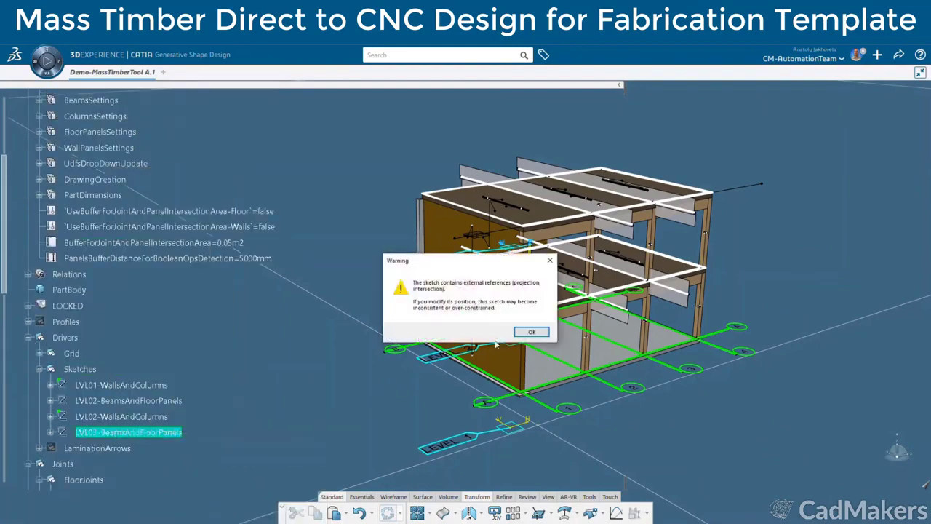
{"action": "left_click", "coordinate": [532, 333]}
{"action": "mouse_move", "coordinate": [443, 384]}
{"action": "middle_mouse_down"}
{"action": "mouse_move", "coordinate": [384, 291]}
{"action": "mouse_move", "coordinate": [443, 260]}
{"action": "mouse_move", "coordinate": [454, 297]}
{"action": "middle_mouse_up"}
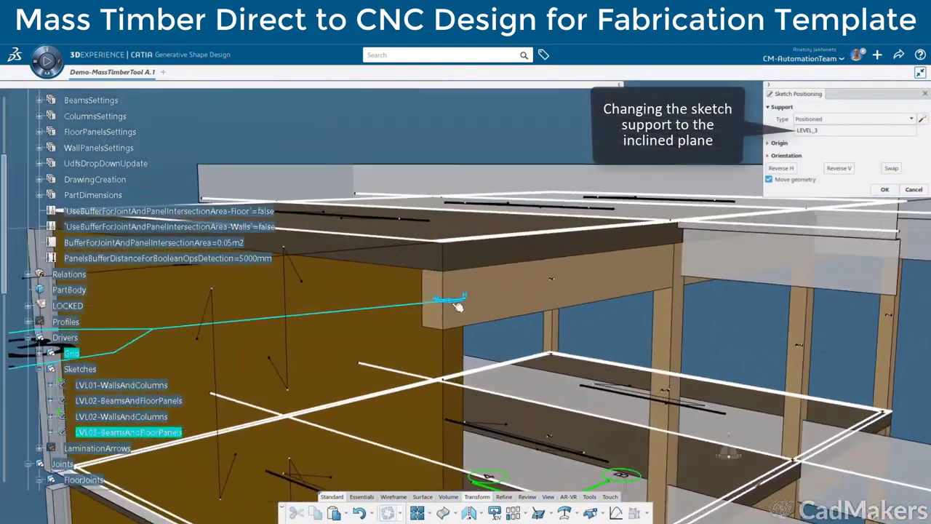
{"action": "left_click", "coordinate": [459, 304]}
{"action": "left_click", "coordinate": [39, 352]}
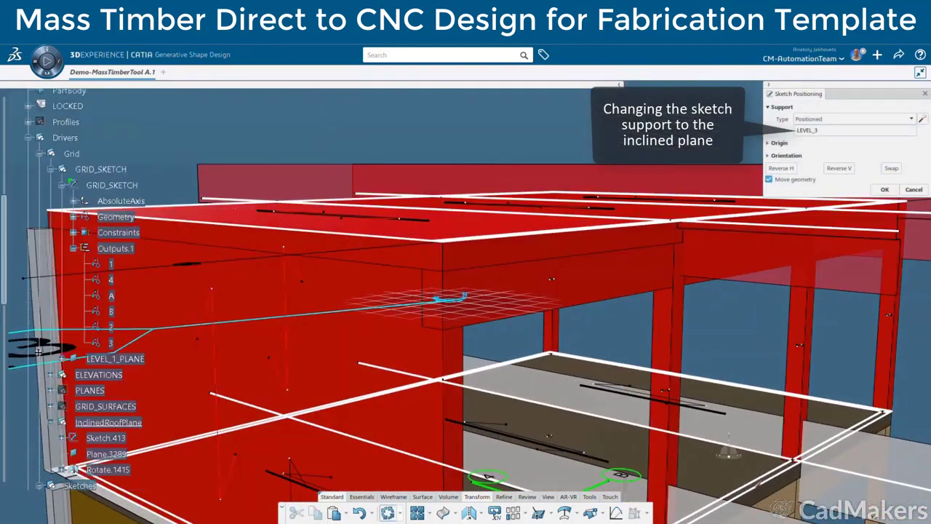
{"action": "left_click", "coordinate": [61, 186]}
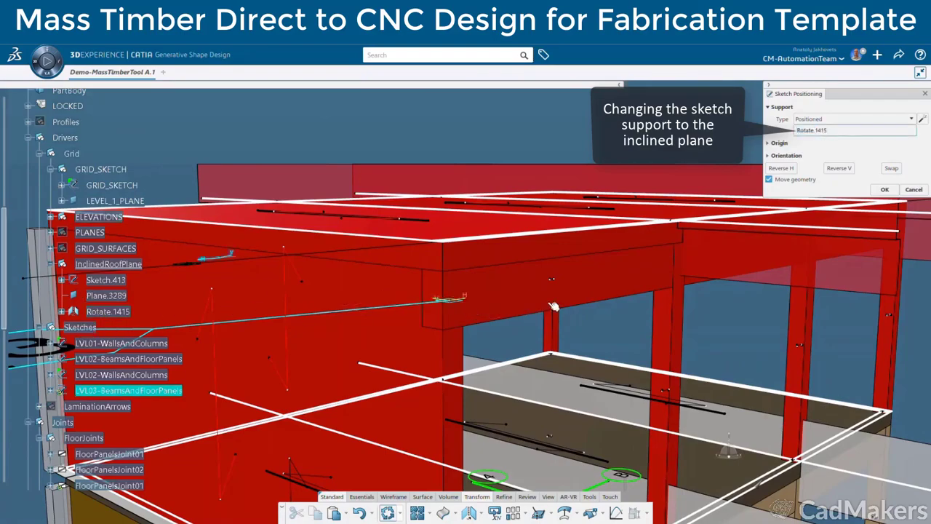
{"action": "left_click", "coordinate": [877, 188]}
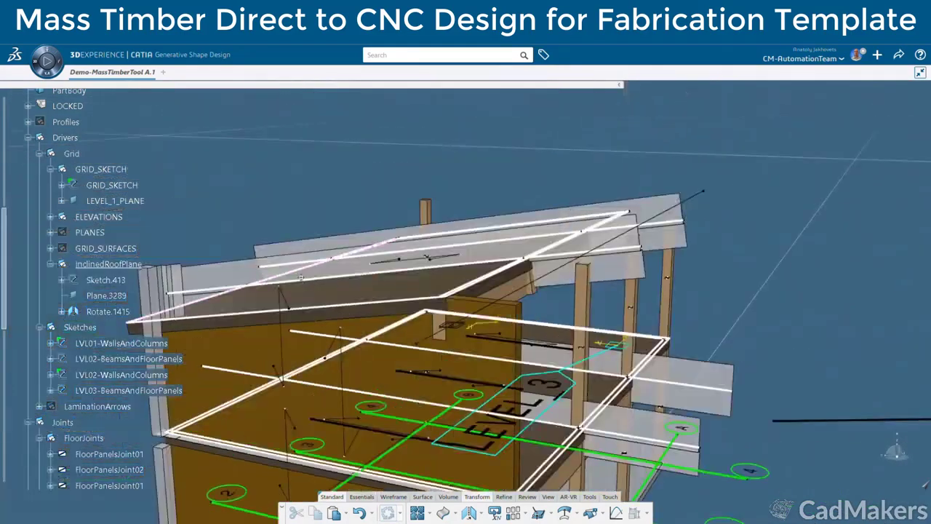
Open the LVL03-BeamsAndFloorPanels sketch for editing and intersect the needed grid surfaces with its inclined plane
{"action": "middle_click_drag", "start_coordinate": [300, 277], "coordinate": [414, 314]}
{"action": "middle_click_drag", "start_coordinate": [490, 334], "coordinate": [620, 355]}
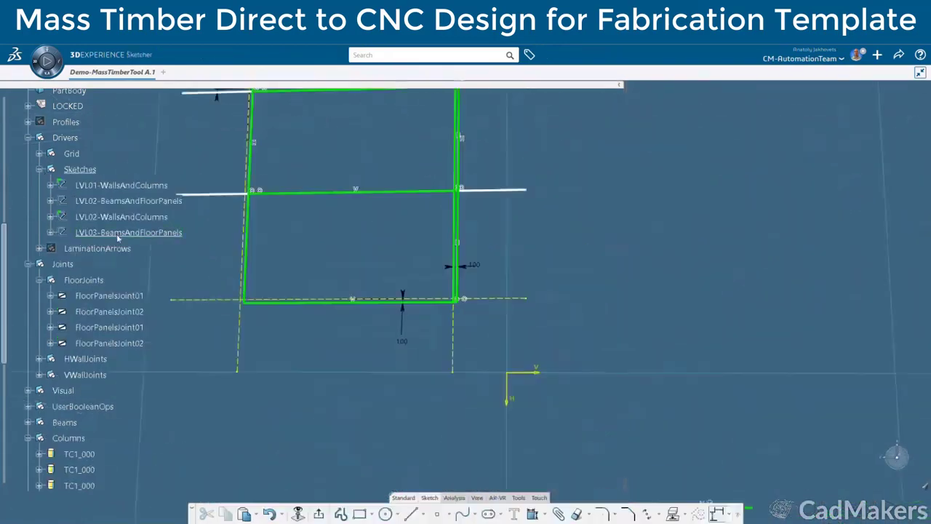
{"action": "mouse_move", "coordinate": [407, 342]}
{"action": "middle_mouse_down"}
{"action": "mouse_move", "coordinate": [445, 347]}
{"action": "mouse_move", "coordinate": [354, 347]}
{"action": "middle_mouse_up"}
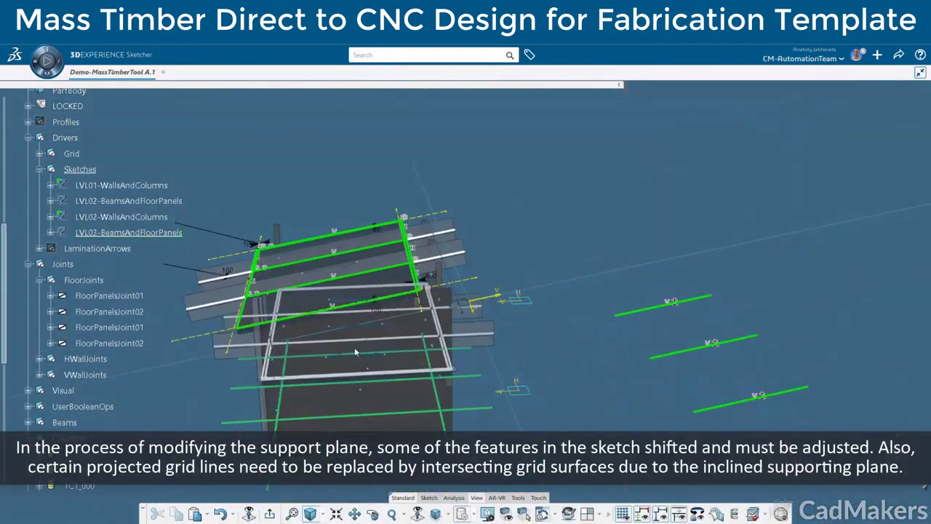
{"action": "left_click", "coordinate": [39, 154]}
{"action": "scroll", "coordinate": [73, 219], "scroll_direction": "up", "scroll_amount": 1}
{"action": "left_click", "coordinate": [50, 261]}
{"action": "middle_click_drag", "start_coordinate": [349, 291], "coordinate": [386, 371]}
{"action": "left_click", "coordinate": [109, 278]}
{"action": "left_click", "coordinate": [117, 308]}
{"action": "left_click", "coordinate": [122, 325], "text": "ctrl"}
{"action": "left_click", "coordinate": [166, 291]}
Delete the outdated projected grid line and constrain the shifted roof sketch lines to the intersected grid references
{"action": "mouse_move", "coordinate": [349, 342]}
{"action": "middle_mouse_down"}
{"action": "mouse_move", "coordinate": [383, 397]}
{"action": "mouse_move", "coordinate": [403, 374]}
{"action": "middle_mouse_up"}
{"action": "left_click", "coordinate": [116, 291]}
{"action": "key", "text": "Delete"}
{"action": "left_click", "coordinate": [401, 373]}
{"action": "left_click", "coordinate": [436, 373], "text": "ctrl"}
{"action": "left_click", "coordinate": [522, 340]}
{"action": "left_click", "coordinate": [502, 513]}
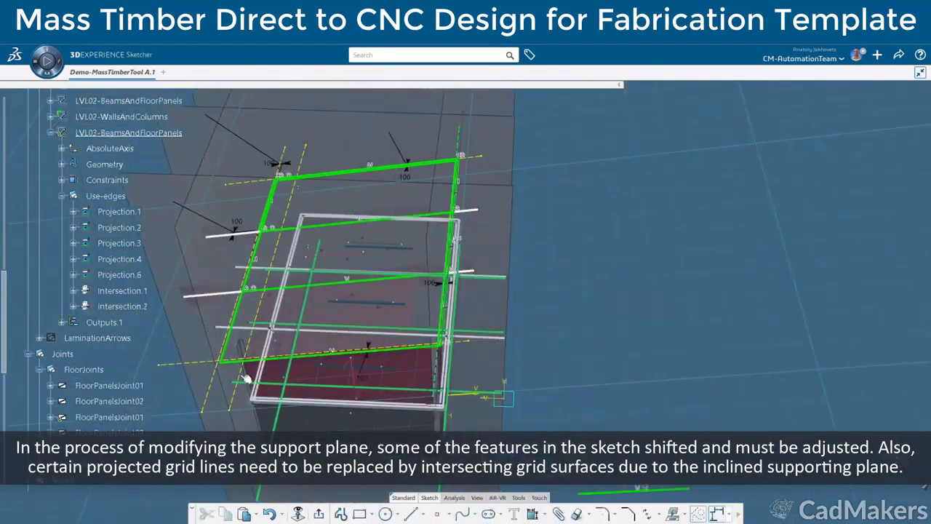
{"action": "middle_click_drag", "start_coordinate": [245, 378], "coordinate": [252, 338]}
{"action": "right_click", "coordinate": [252, 337]}
{"action": "left_click", "coordinate": [320, 491]}
{"action": "left_click", "coordinate": [327, 349]}
{"action": "left_click", "coordinate": [332, 363], "text": "ctrl"}
{"action": "left_click", "coordinate": [441, 336]}
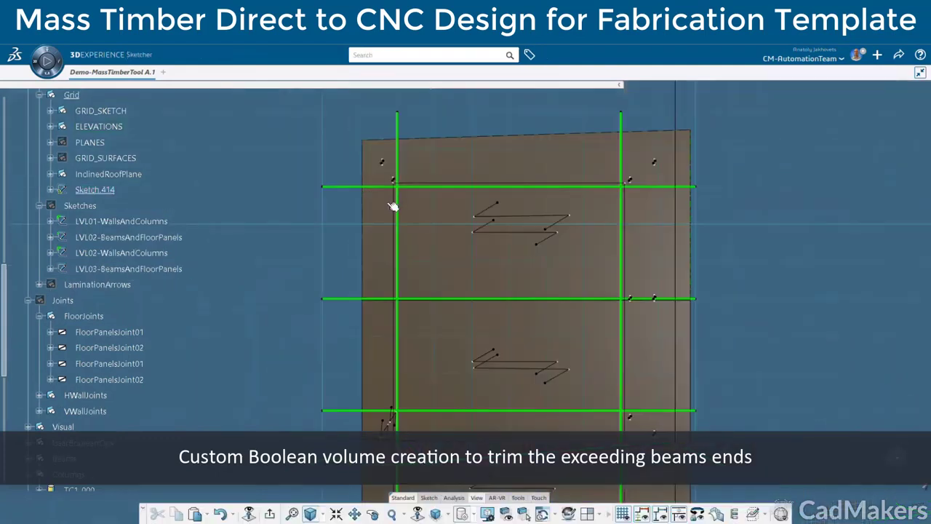
Sketch the profile of the Boolean trimming volume over the exceeding beam ends, using the projected reference line
{"action": "left_click", "coordinate": [425, 395]}
{"action": "left_click", "coordinate": [429, 498]}
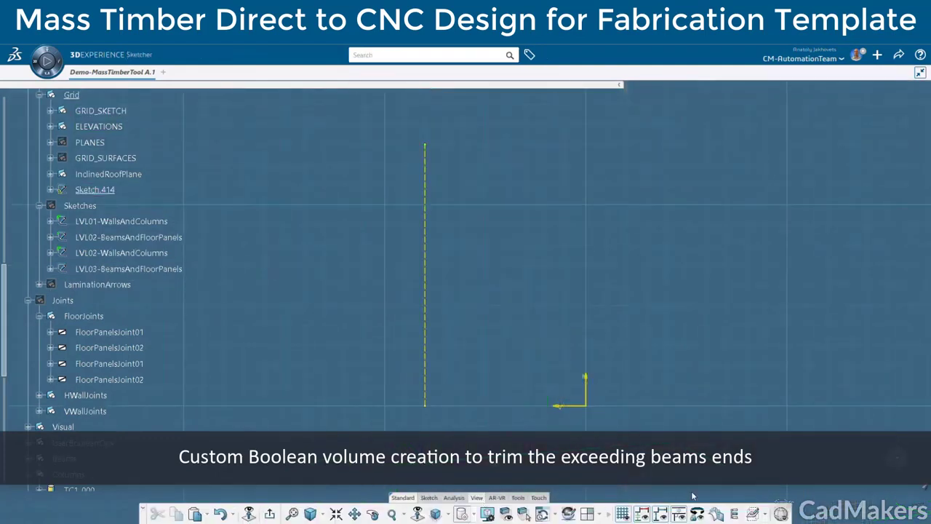
{"action": "left_click", "coordinate": [393, 143]}
{"action": "left_click", "coordinate": [415, 404]}
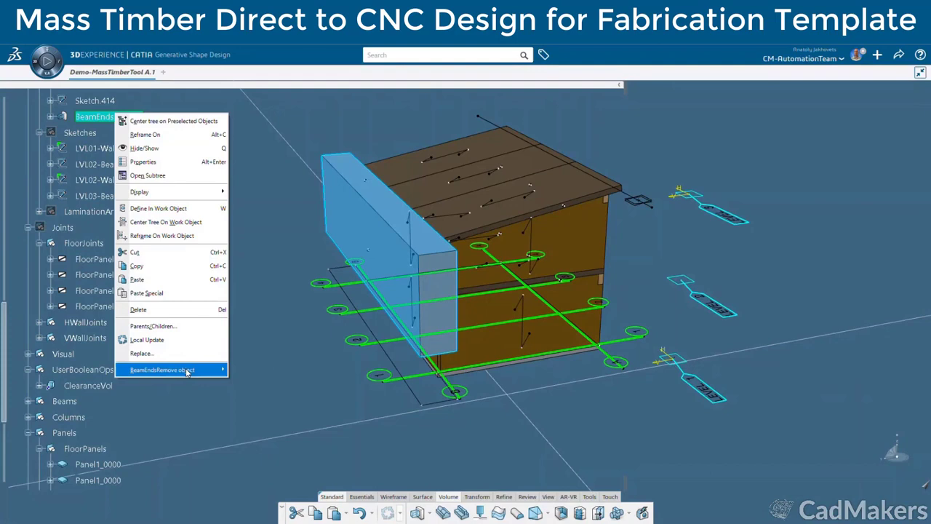
Move the BeamEndsRemove volume into the UserBooleanOps set and add two B001_000 beams to its ImpactingList
{"action": "left_click", "coordinate": [195, 370]}
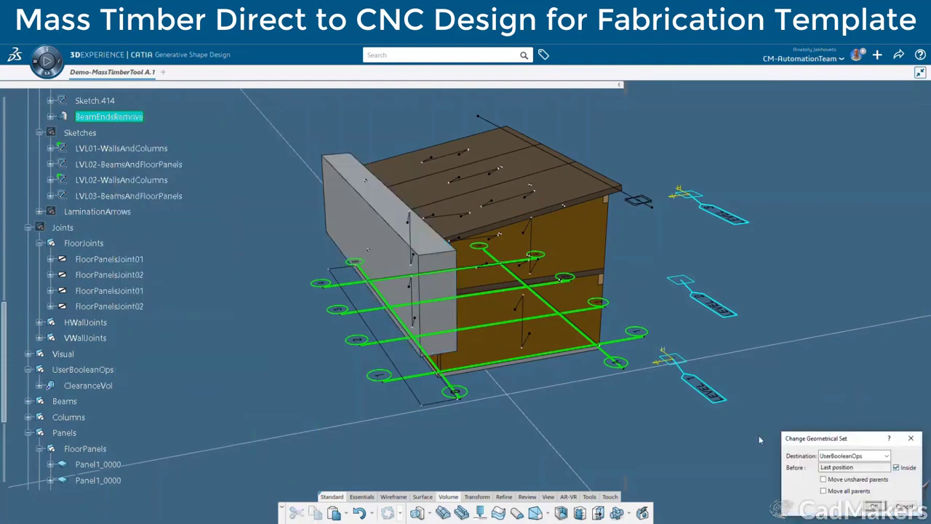
{"action": "left_click", "coordinate": [80, 386]}
{"action": "left_click", "coordinate": [101, 402]}
{"action": "double_click", "coordinate": [114, 464]}
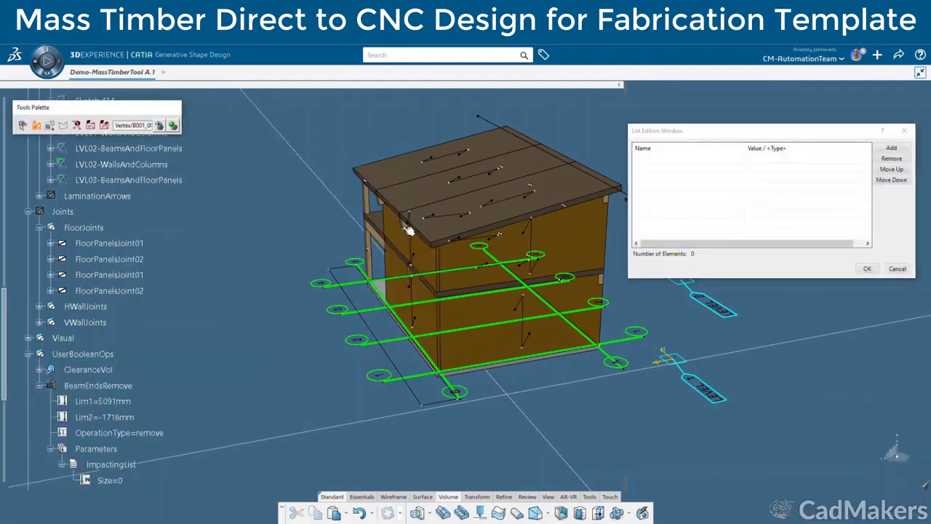
{"action": "left_click", "coordinate": [408, 225]}
{"action": "left_click", "coordinate": [100, 290]}
{"action": "left_click", "coordinate": [82, 288]}
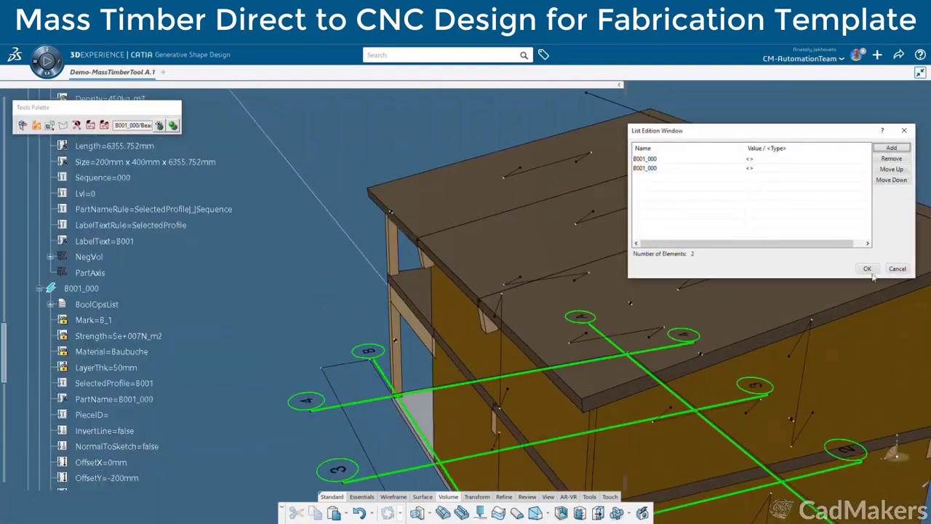
{"action": "left_click", "coordinate": [868, 269]}
Set the UdfsCreation parameter Create/UpdateAll to true to update the model with the beam end trimming
{"action": "middle_click_drag", "start_coordinate": [524, 320], "coordinate": [520, 284]}
{"action": "scroll", "coordinate": [75, 285], "scroll_direction": "up", "scroll_amount": 15}
{"action": "double_click", "coordinate": [113, 230]}
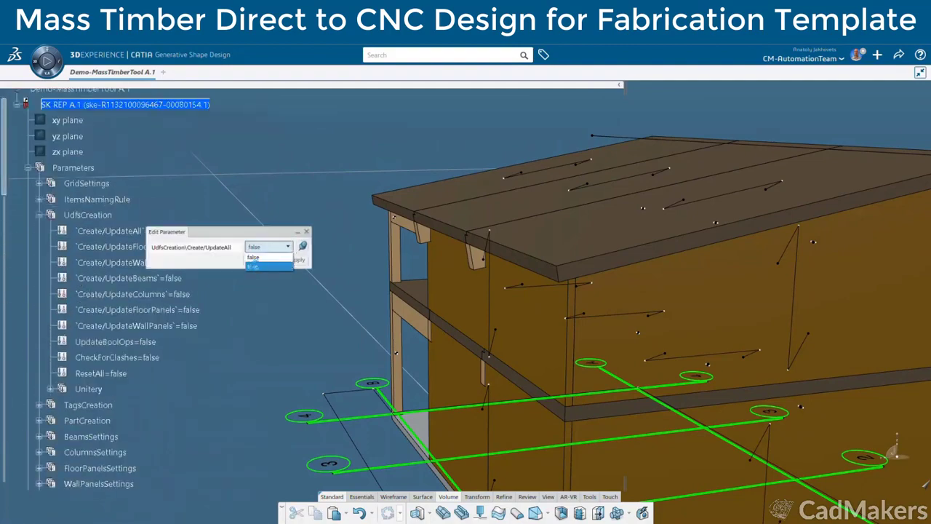
{"action": "left_click", "coordinate": [254, 266]}
{"action": "left_click", "coordinate": [253, 262]}
{"action": "left_click", "coordinate": [494, 323]}
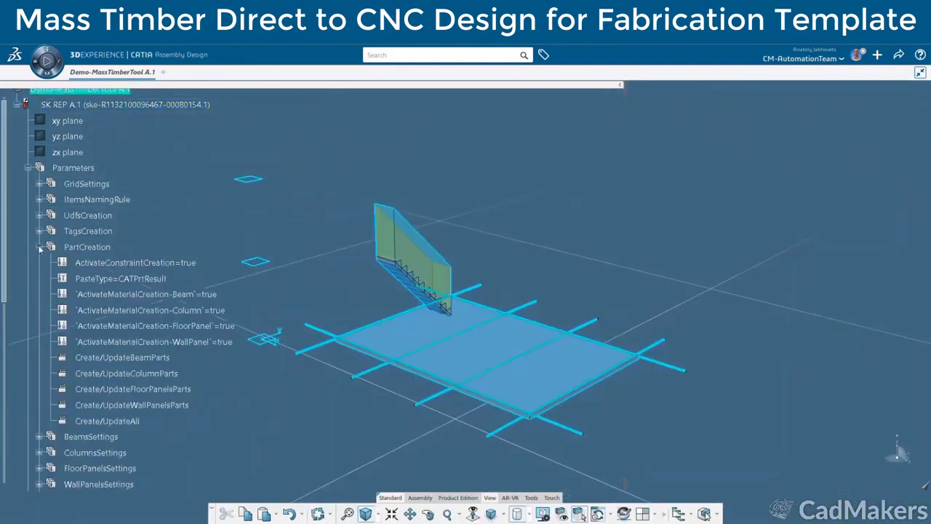
Run Create/UpdateAll under PartCreation to generate the beam, column, floor panel and wall panel parts
{"action": "left_click", "coordinate": [107, 421]}
{"action": "double_click", "coordinate": [121, 425]}
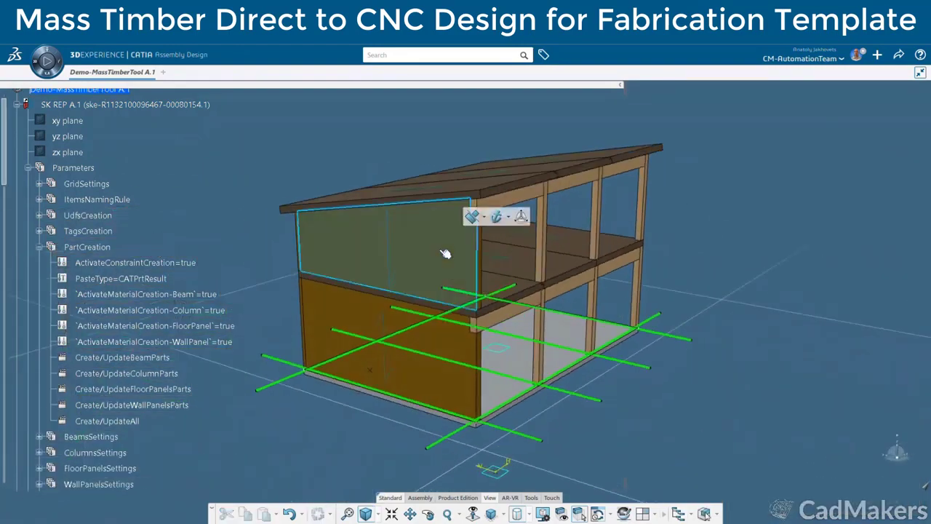
Open a generated wall panel and a floor panel separately and examine their geometry and part parameters
{"action": "right_click", "coordinate": [138, 366]}
{"action": "left_click", "coordinate": [228, 406]}
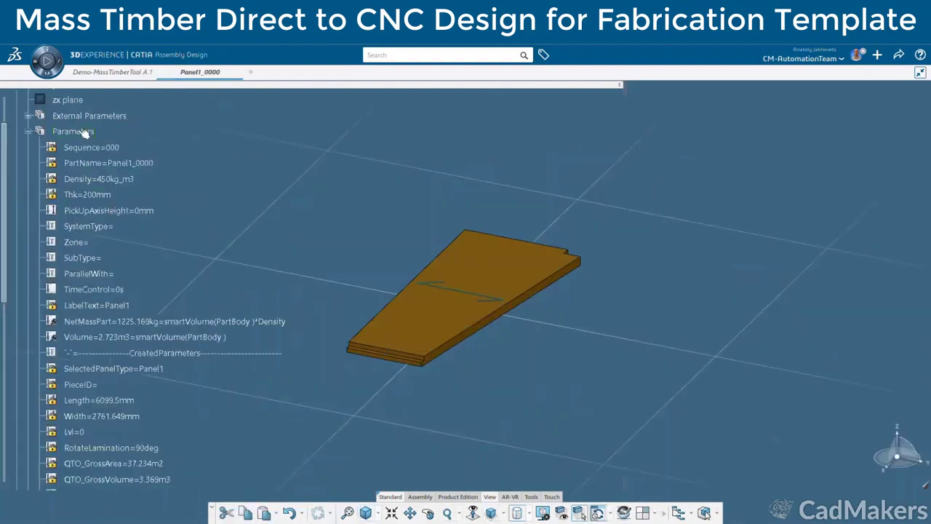
{"action": "scroll", "coordinate": [146, 326], "scroll_direction": "down", "scroll_amount": 5}
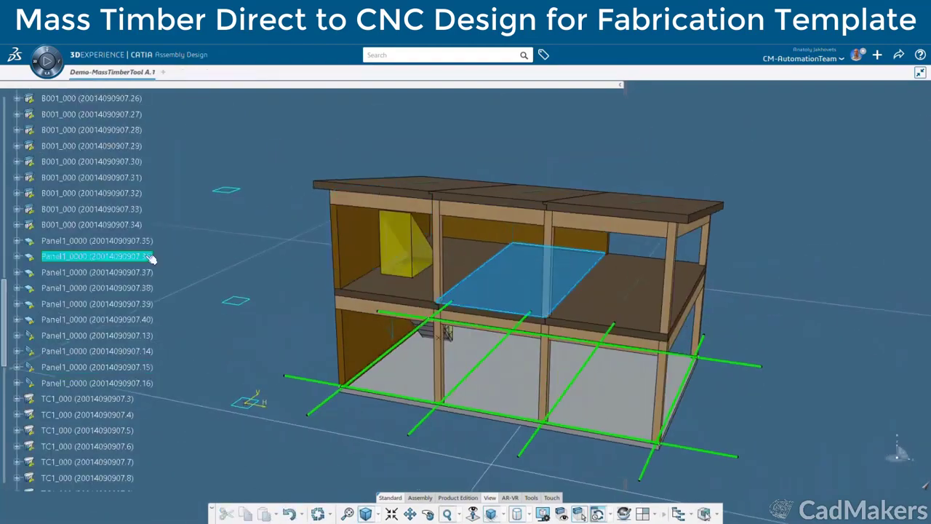
{"action": "right_click", "coordinate": [95, 256]}
{"action": "left_click", "coordinate": [276, 407]}
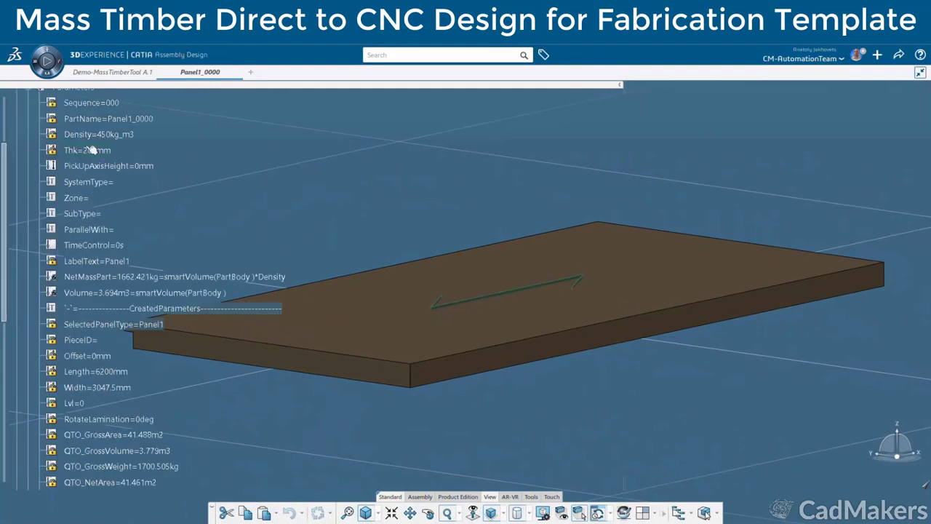
{"action": "scroll", "coordinate": [180, 126], "scroll_direction": "down", "scroll_amount": 2}
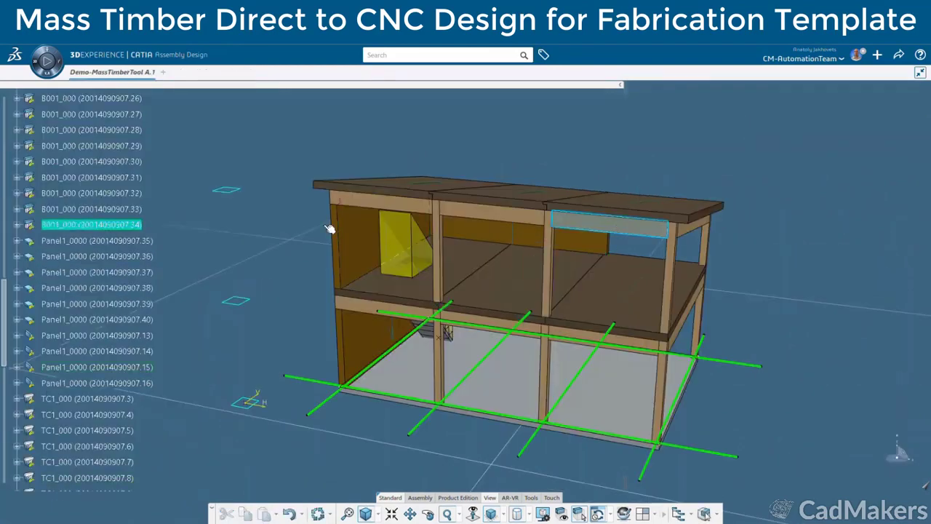
Open a generated B001_000 beam and a TC1_000 column separately and examine their geometry and part parameters
{"action": "right_click", "coordinate": [109, 218]}
{"action": "left_click", "coordinate": [262, 412]}
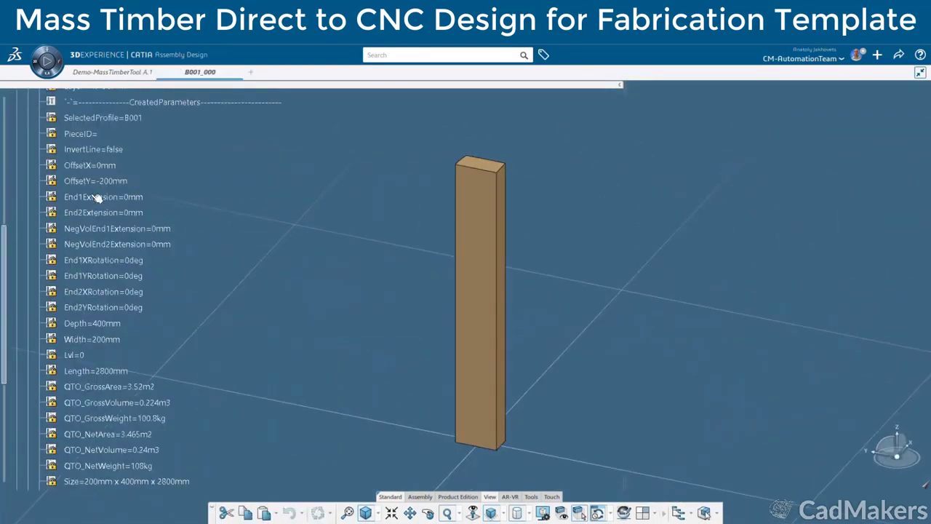
{"action": "scroll", "coordinate": [238, 145], "scroll_direction": "down", "scroll_amount": 3}
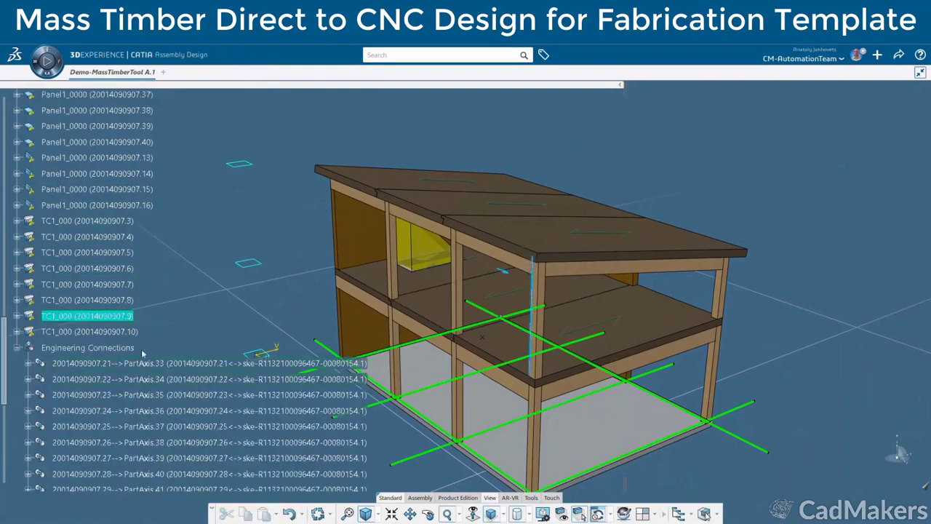
{"action": "right_click", "coordinate": [102, 255]}
{"action": "left_click", "coordinate": [240, 412]}
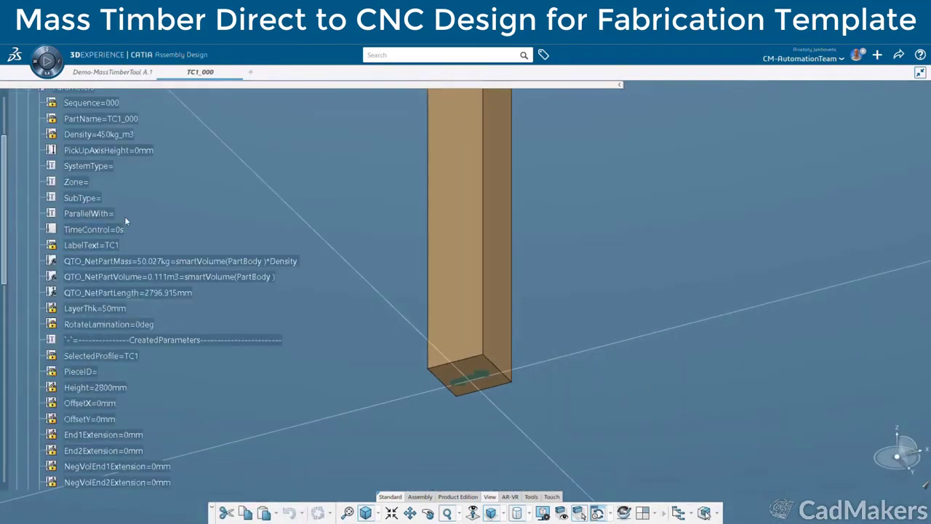
{"action": "scroll", "coordinate": [109, 196], "scroll_direction": "down", "scroll_amount": 5}
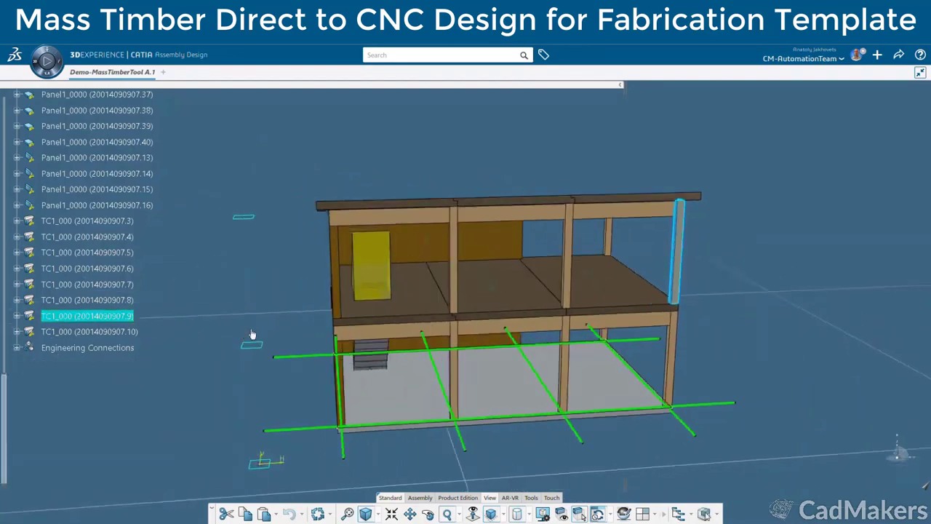
Collapse the skeleton representation in the tree and display the whole building with Shading with Material
{"action": "middle_click_drag", "start_coordinate": [252, 334], "coordinate": [256, 299]}
{"action": "left_click", "coordinate": [347, 513]}
{"action": "middle_click_drag", "start_coordinate": [465, 305], "coordinate": [597, 323]}
{"action": "left_click", "coordinate": [619, 349]}
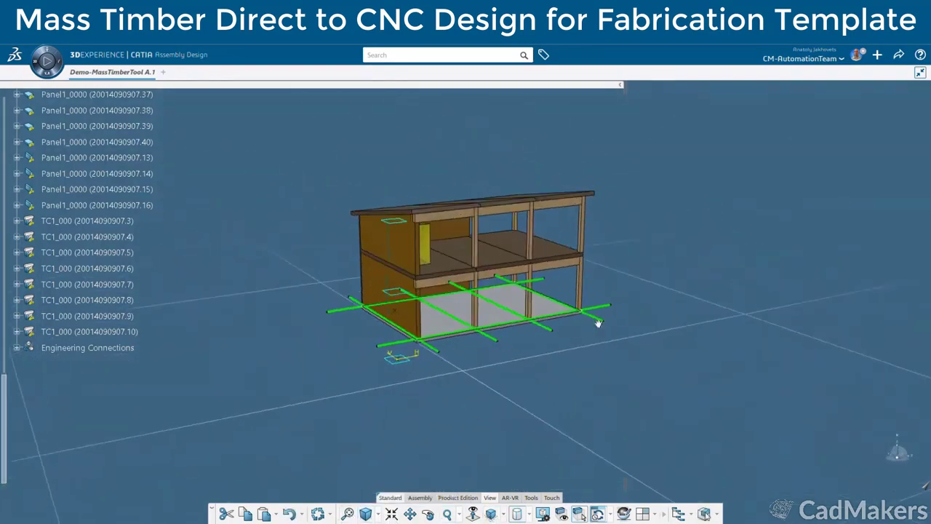
{"action": "scroll", "coordinate": [598, 322], "scroll_direction": "up", "scroll_amount": 3}
{"action": "scroll", "coordinate": [73, 218], "scroll_direction": "up", "scroll_amount": 10}
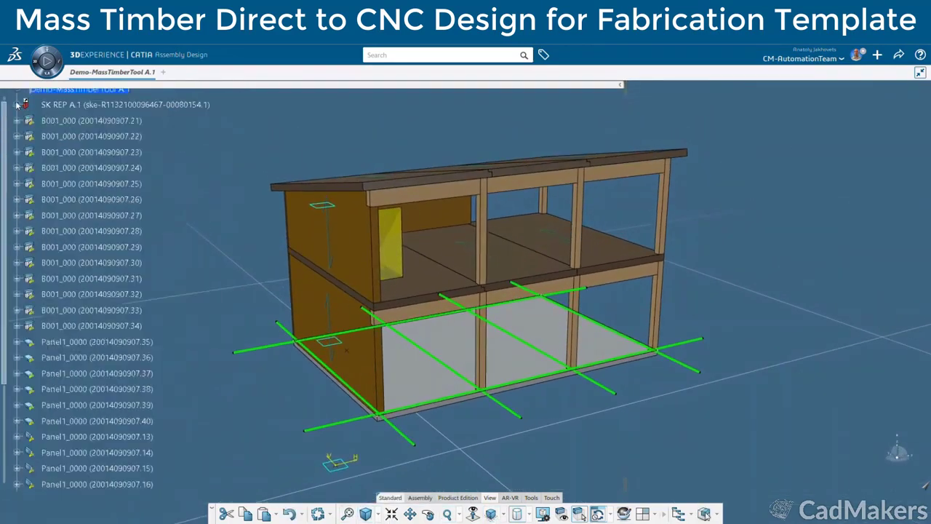
{"action": "left_click", "coordinate": [528, 513]}
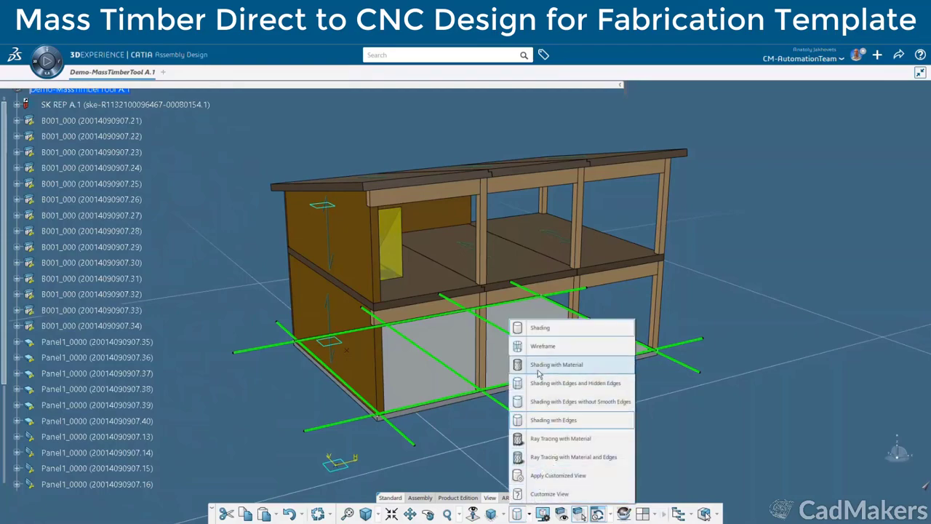
{"action": "left_click", "coordinate": [538, 365]}
{"action": "mouse_move", "coordinate": [555, 418]}
{"action": "middle_mouse_down"}
{"action": "mouse_move", "coordinate": [415, 430]}
{"action": "mouse_move", "coordinate": [233, 388]}
{"action": "mouse_move", "coordinate": [198, 396]}
{"action": "mouse_move", "coordinate": [623, 415]}
{"action": "mouse_move", "coordinate": [656, 427]}
{"action": "middle_mouse_up"}
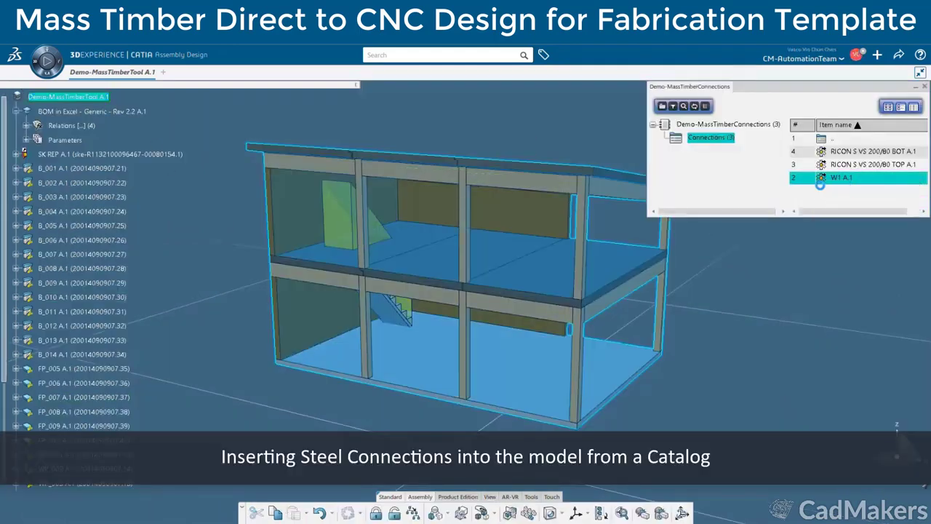
Insert the RICON S VS 200/80 TOP A.1 and BOT A.1 connections from the Demo-MassTimberConnections catalog, then close the catalog
{"action": "right_click", "coordinate": [851, 167]}
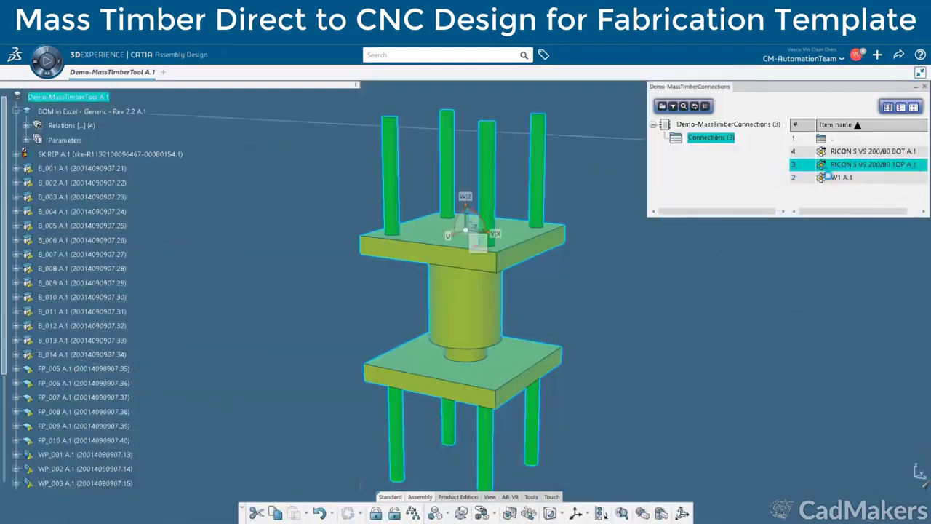
{"action": "right_click", "coordinate": [837, 151]}
{"action": "mouse_move", "coordinate": [844, 160]}
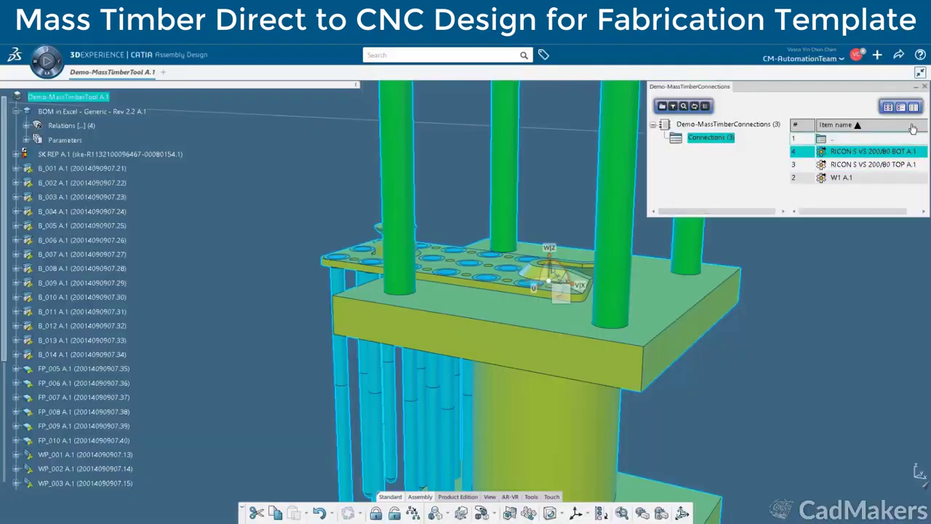
{"action": "left_click", "coordinate": [915, 87]}
Open the inserted W1 A.1 steel connection in its own tab
{"action": "middle_click_drag", "start_coordinate": [815, 240], "coordinate": [569, 283], "text": "ctrl"}
{"action": "left_click", "coordinate": [570, 283]}
{"action": "scroll", "coordinate": [125, 313], "scroll_direction": "down", "scroll_amount": 5}
{"action": "right_click", "coordinate": [61, 405]}
{"action": "left_click", "coordinate": [189, 311]}
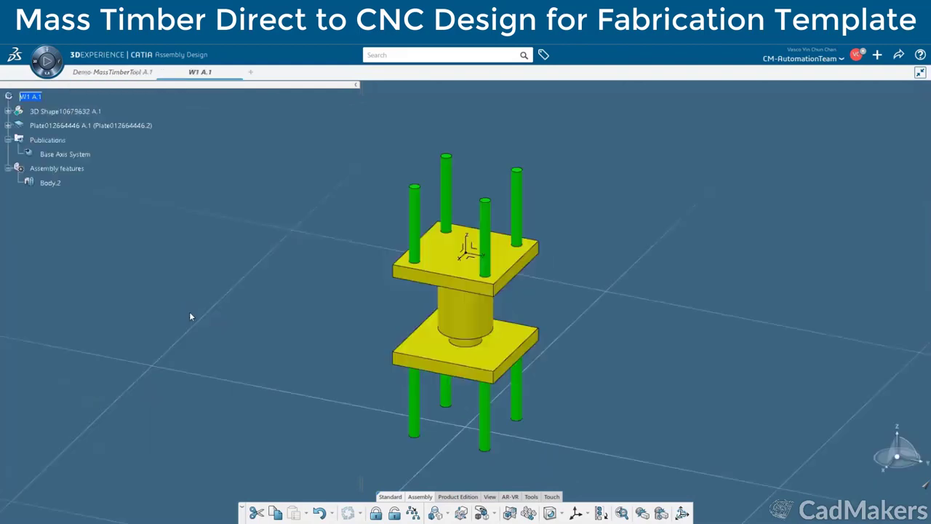
Position the W1 steel connection at the column base by matching its Absolute Axis System to Axis System.9423 in an engineering connection
{"action": "left_click", "coordinate": [24, 197]}
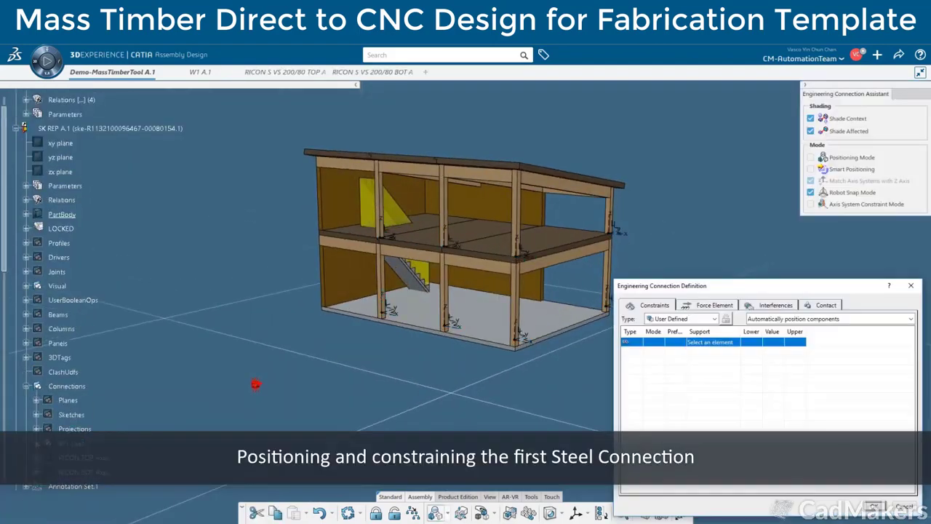
{"action": "left_click", "coordinate": [16, 231]}
{"action": "left_click", "coordinate": [26, 246]}
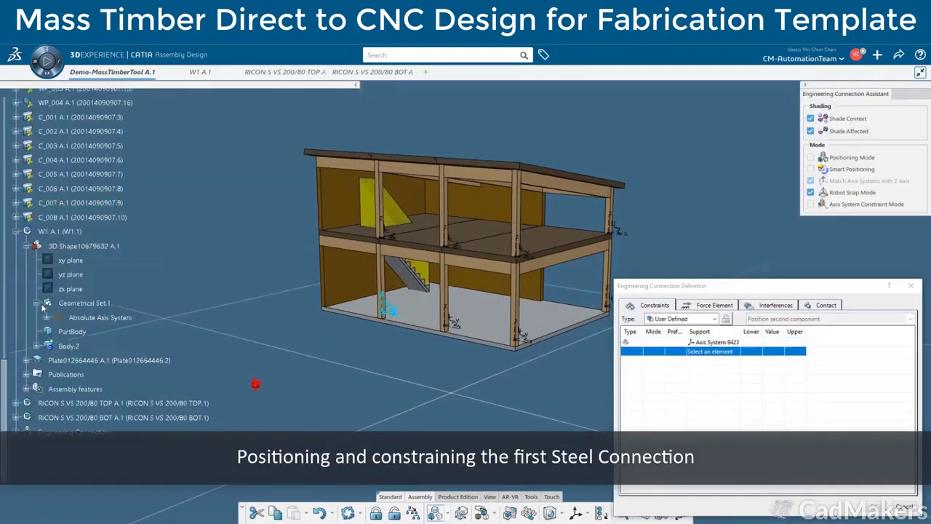
{"action": "left_click", "coordinate": [100, 317]}
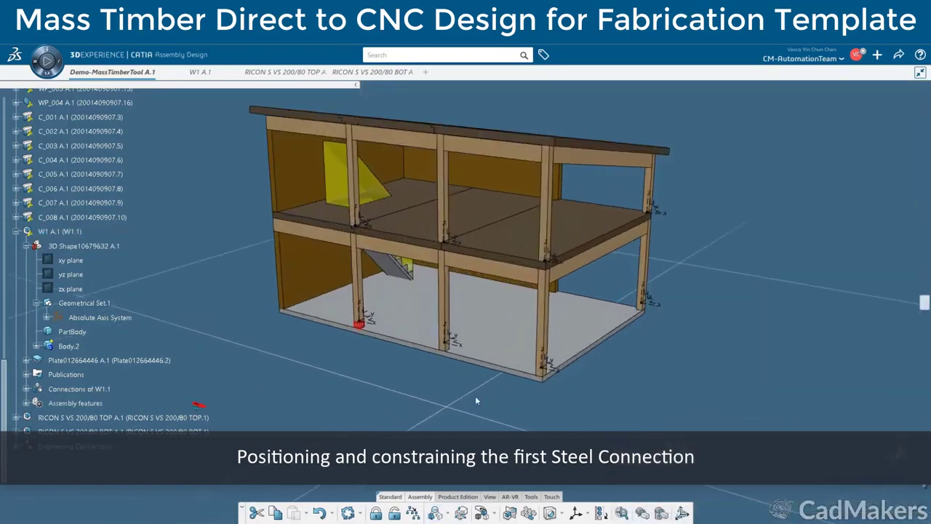
Position the RICON S VS 200/80 TOP connection by matching its RICON AXIS to Axis System.9431 in an engineering connection
{"action": "left_click", "coordinate": [838, 263]}
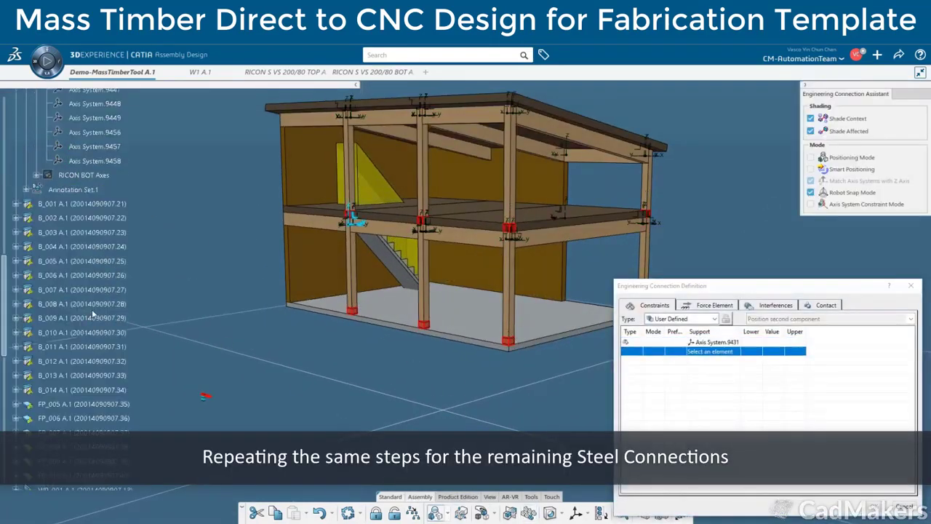
{"action": "left_click", "coordinate": [37, 260]}
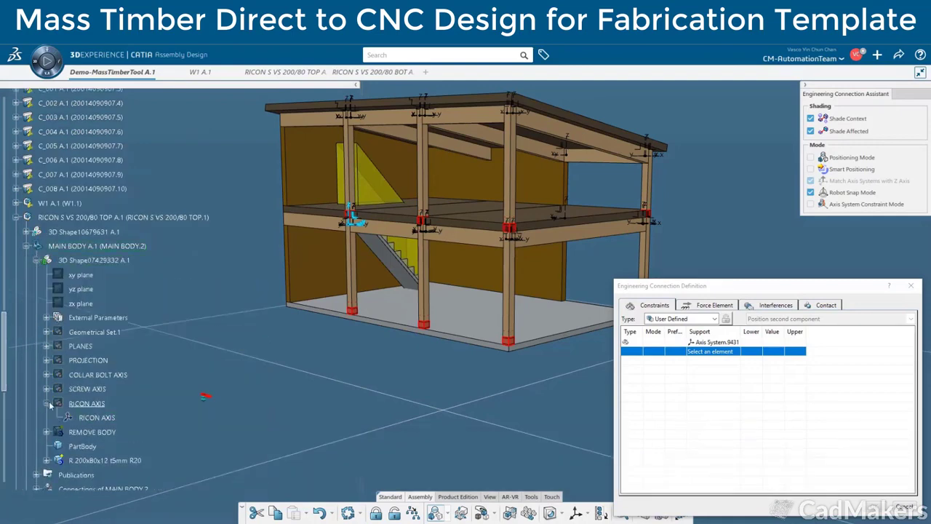
{"action": "left_click", "coordinate": [51, 406]}
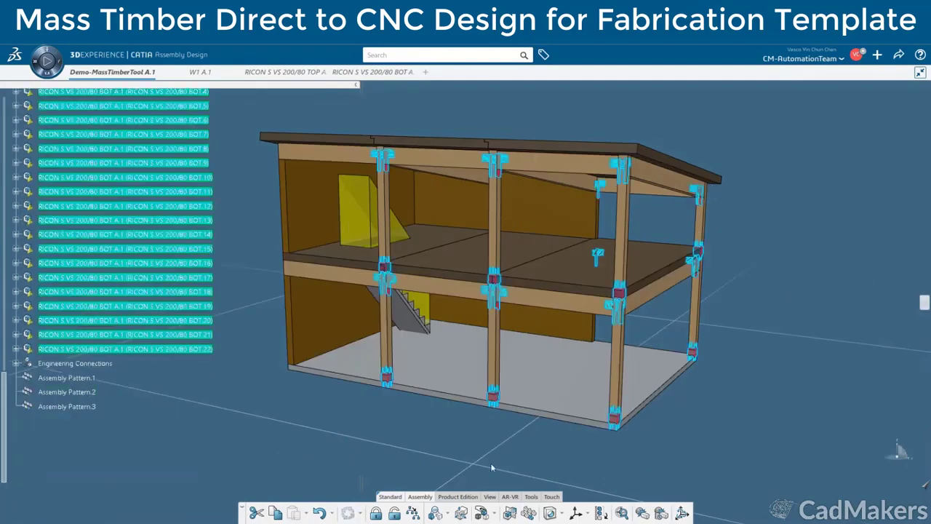
Switch to Smart Mechanical Components and apply the selected steel connections as impacting products on the timber parts, with automatic clash enabled
{"action": "left_click", "coordinate": [37, 61]}
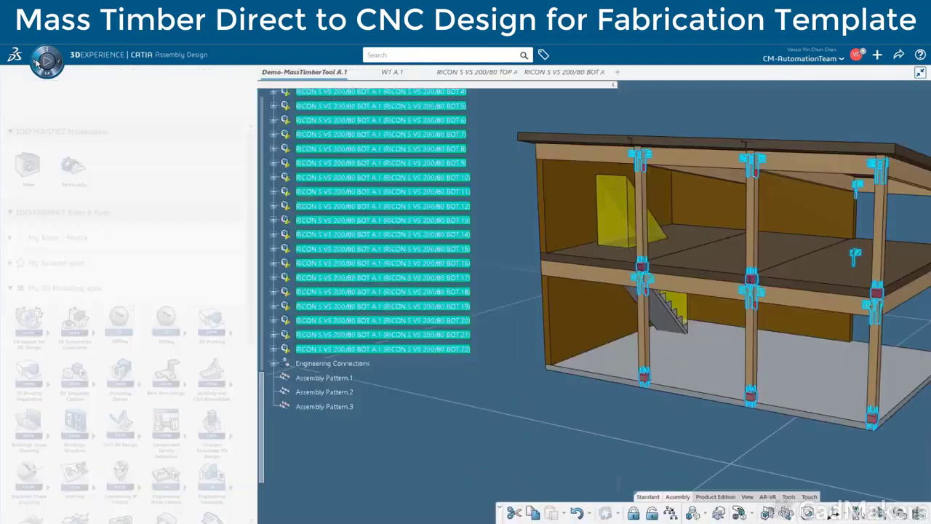
{"action": "left_click", "coordinate": [117, 464]}
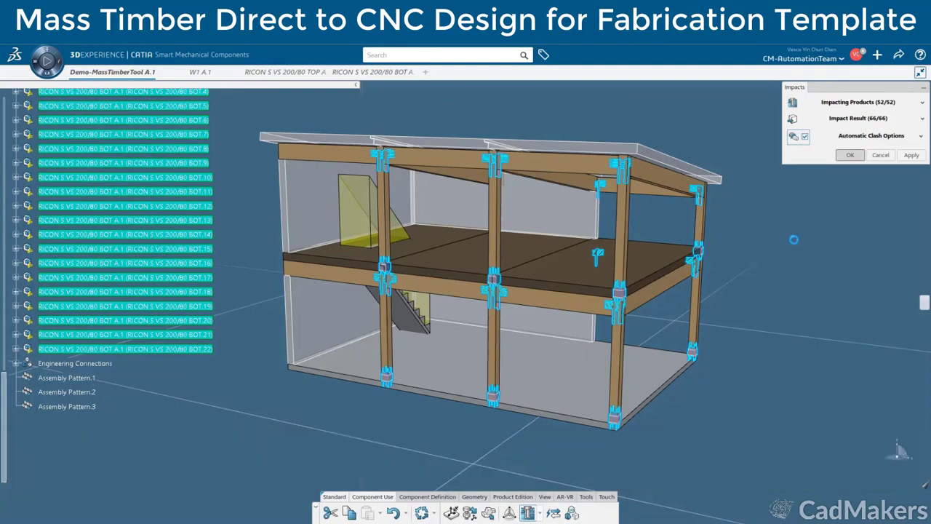
Examine the steel connections at the column, beam and floor panel joints of the building up close
{"action": "scroll", "coordinate": [338, 397], "scroll_direction": "up", "scroll_amount": 5}
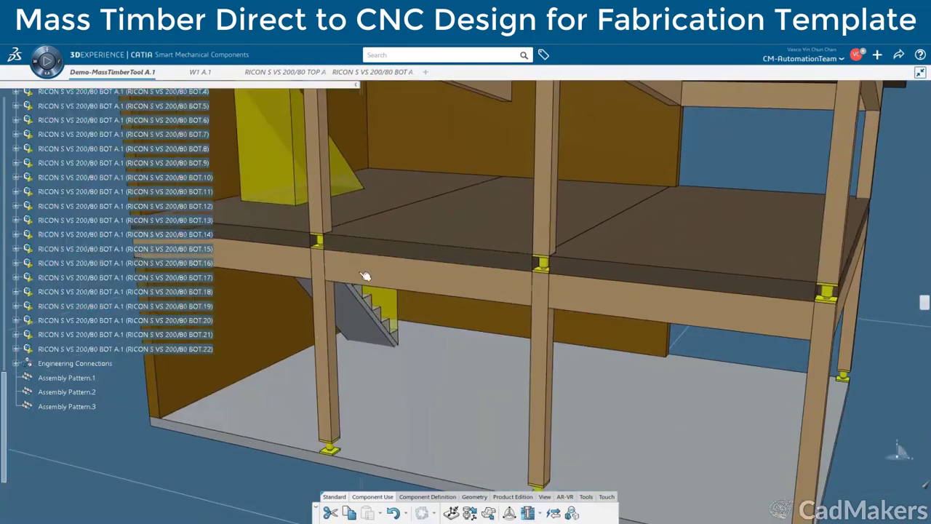
{"action": "middle_click_drag", "start_coordinate": [365, 276], "coordinate": [515, 310]}
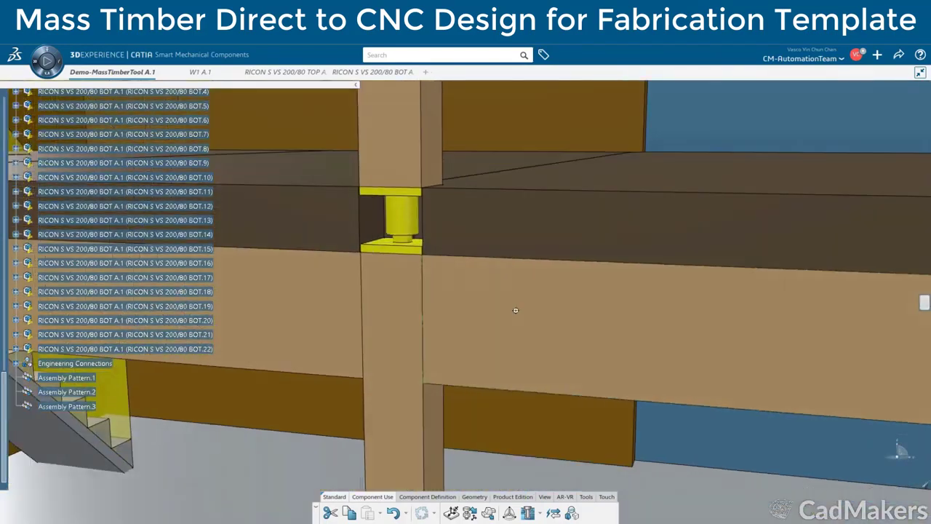
{"action": "left_click", "coordinate": [515, 311]}
{"action": "left_click", "coordinate": [420, 356]}
{"action": "middle_click_drag", "start_coordinate": [419, 356], "coordinate": [458, 338]}
{"action": "left_click", "coordinate": [354, 366]}
{"action": "middle_click_drag", "start_coordinate": [423, 404], "coordinate": [256, 276]}
{"action": "left_click", "coordinate": [330, 200]}
{"action": "left_click", "coordinate": [258, 277]}
Open the C_001 column in its own tab and examine the holes and pockets at its end
{"action": "right_click", "coordinate": [55, 162]}
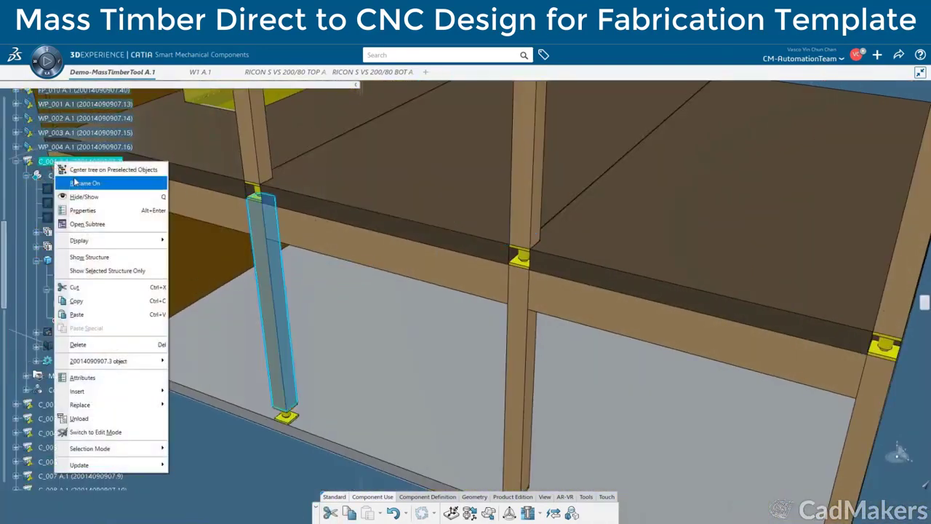
{"action": "left_click", "coordinate": [185, 375]}
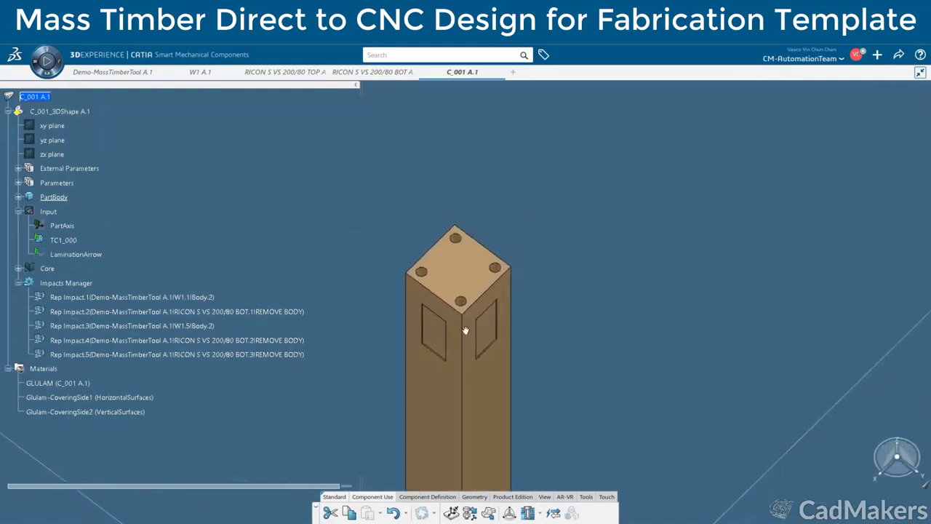
{"action": "mouse_move", "coordinate": [445, 230]}
{"action": "middle_mouse_down"}
{"action": "mouse_move", "coordinate": [463, 248]}
{"action": "mouse_move", "coordinate": [459, 155]}
{"action": "mouse_move", "coordinate": [440, 237]}
{"action": "middle_mouse_up"}
Return to the building, open the B_006 beam and the FP_006 floor panel in separate tabs, and examine their connection cutouts
{"action": "left_click", "coordinate": [112, 72]}
{"action": "right_click", "coordinate": [64, 166]}
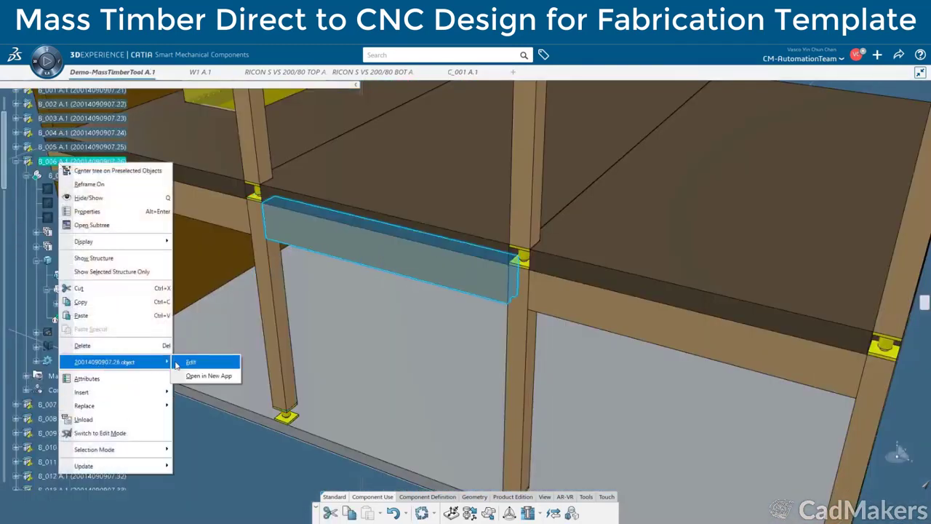
{"action": "left_click", "coordinate": [207, 376]}
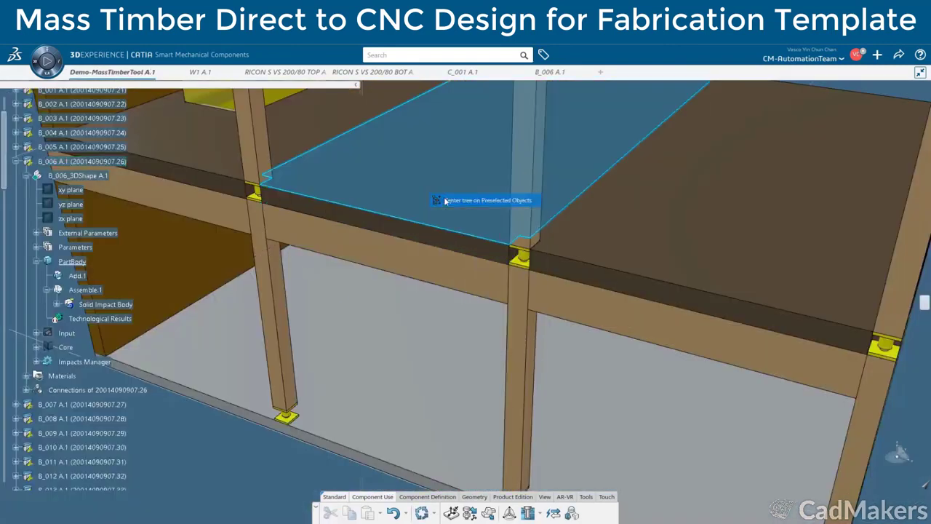
{"action": "right_click", "coordinate": [55, 164]}
{"action": "left_click", "coordinate": [198, 375]}
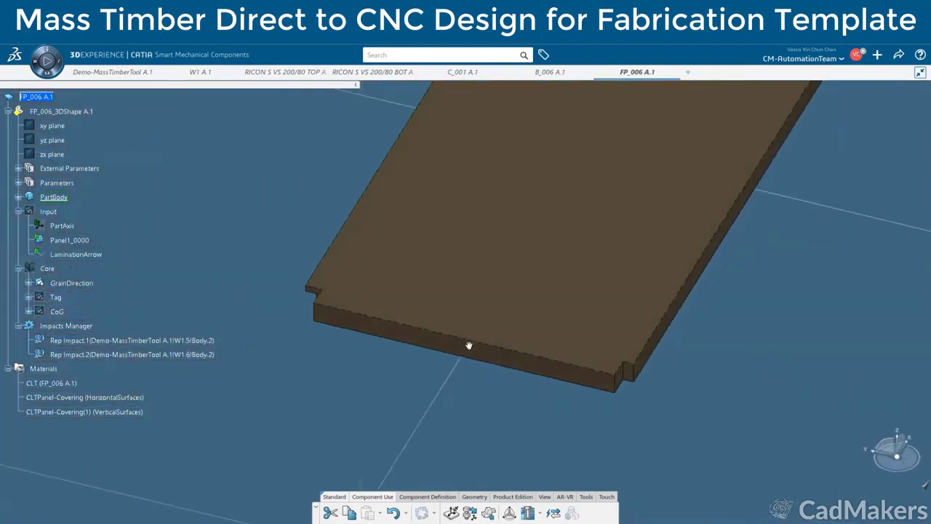
In the W1 plate's Sketch.1, set Profile.1 to the R 130 circle, Circle.11, and Profile.2 to the 60 mm square
{"action": "left_click", "coordinate": [188, 71]}
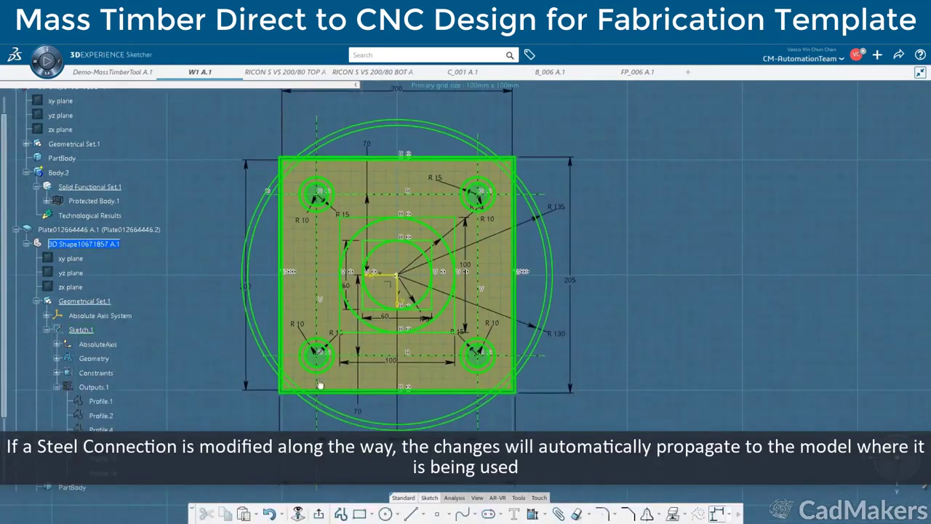
{"action": "double_click", "coordinate": [112, 402]}
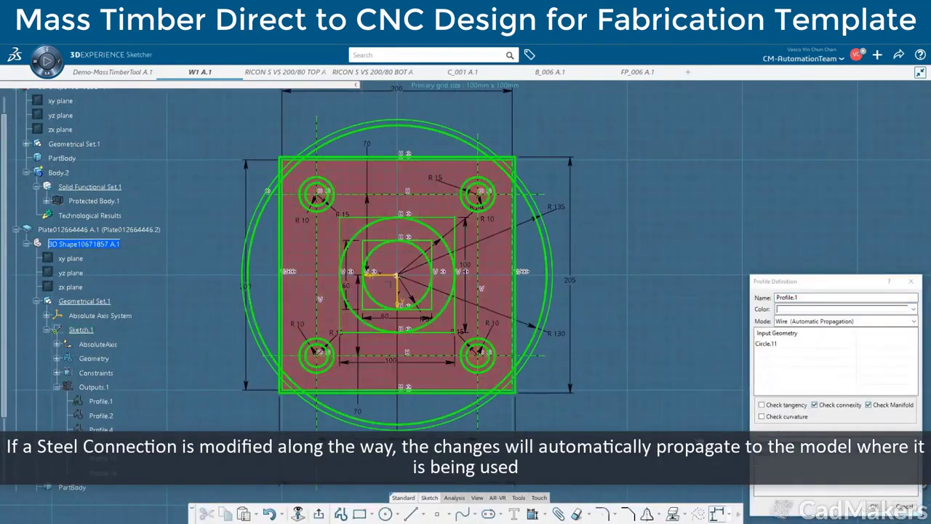
{"action": "left_click", "coordinate": [869, 503]}
{"action": "double_click", "coordinate": [101, 415]}
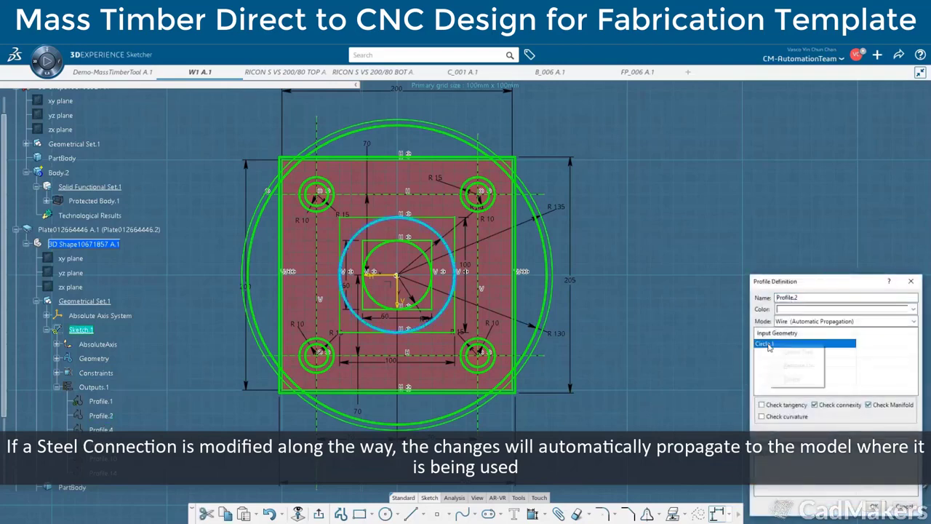
{"action": "left_click", "coordinate": [873, 503]}
Replace Profile.9's input geometry with the R 135 circle and the 60 mm circular output profile with the 100 mm square
{"action": "double_click", "coordinate": [104, 446]}
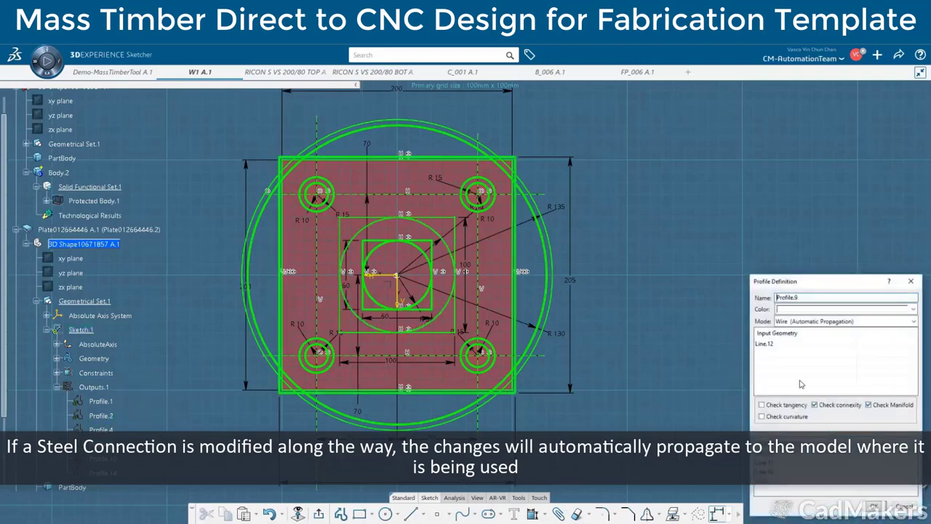
{"action": "left_click", "coordinate": [876, 506]}
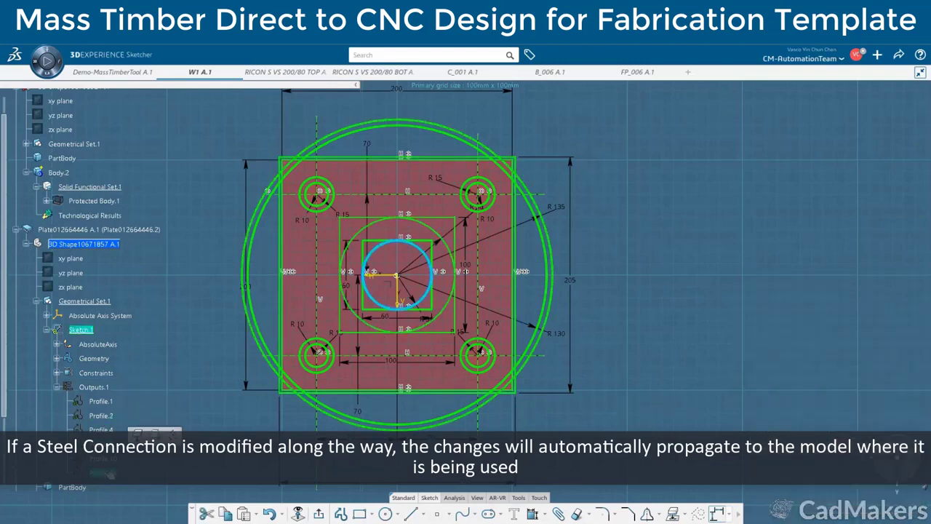
{"action": "double_click", "coordinate": [108, 473]}
{"action": "right_click", "coordinate": [762, 344]}
{"action": "left_click", "coordinate": [782, 381]}
{"action": "left_click", "coordinate": [426, 334]}
{"action": "left_click", "coordinate": [878, 505]}
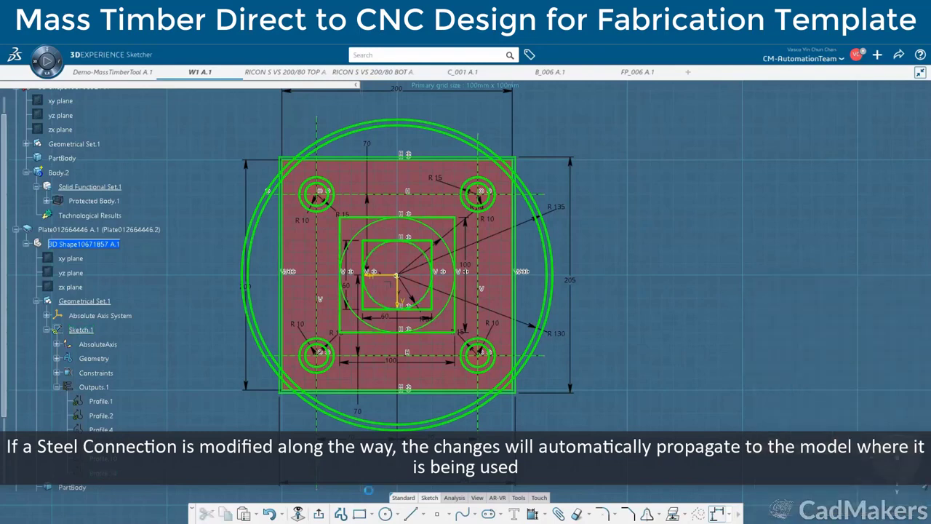
Leave the plate sketch, update the whole W1 connection assembly and inspect its modified shape
{"action": "left_click", "coordinate": [25, 199]}
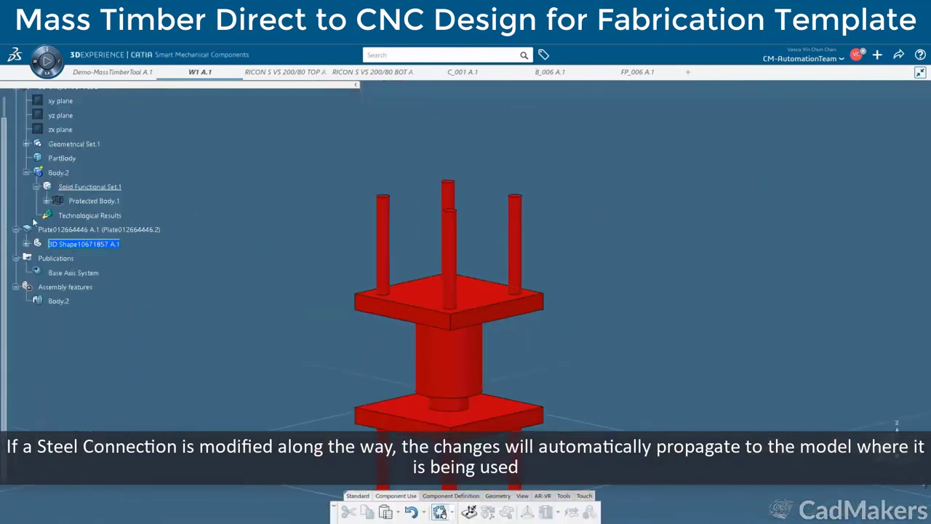
{"action": "double_click", "coordinate": [31, 160]}
{"action": "left_click", "coordinate": [422, 512]}
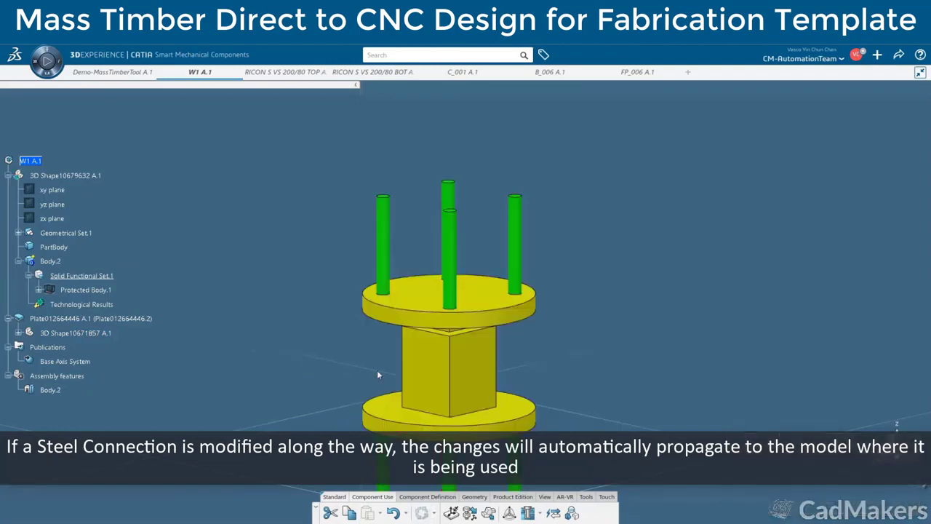
{"action": "middle_click_drag", "start_coordinate": [378, 372], "coordinate": [55, 355]}
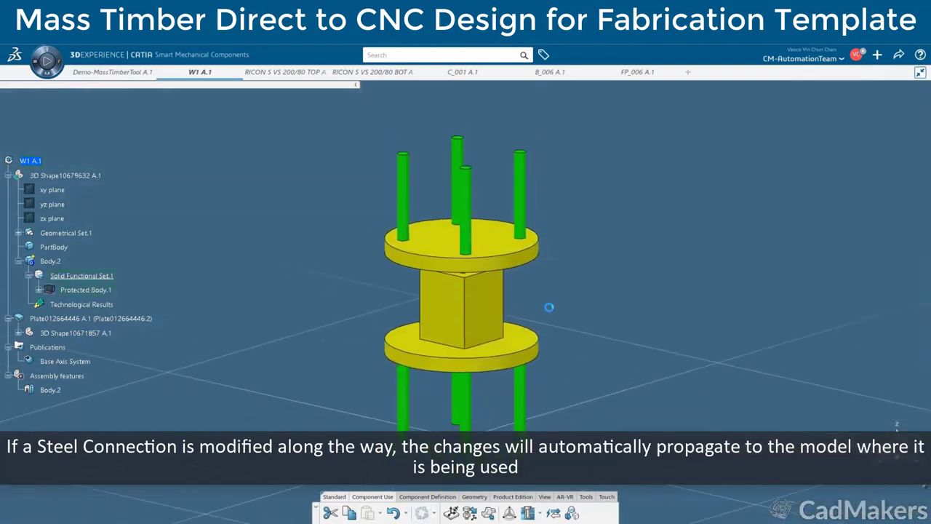
{"action": "middle_click_drag", "start_coordinate": [549, 307], "coordinate": [220, 304]}
{"action": "scroll", "coordinate": [220, 304], "scroll_direction": "down", "scroll_amount": 3}
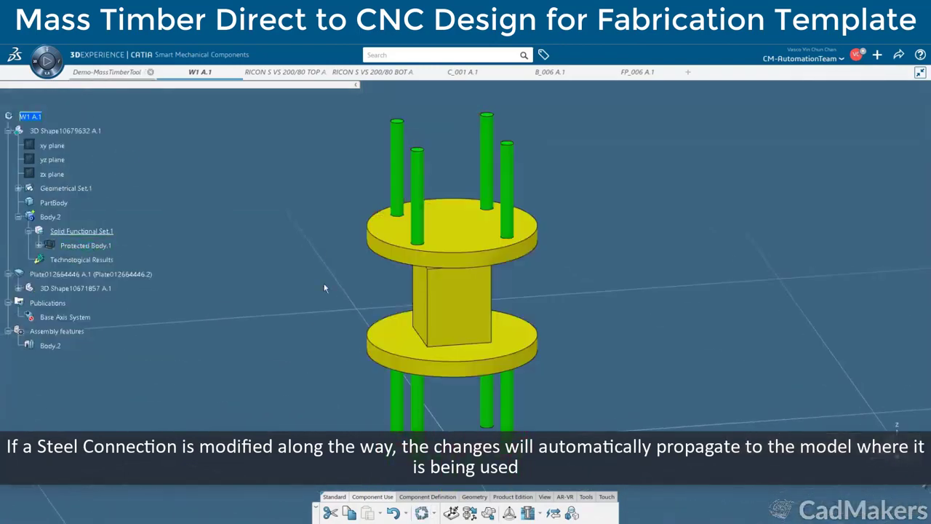
Update the Demo-MassTimberTool building with the modified W1 connection and show the FP_006 panel to check its corner cutouts
{"action": "left_click", "coordinate": [145, 72]}
{"action": "middle_click_drag", "start_coordinate": [453, 345], "coordinate": [442, 407]}
{"action": "left_click", "coordinate": [422, 513]}
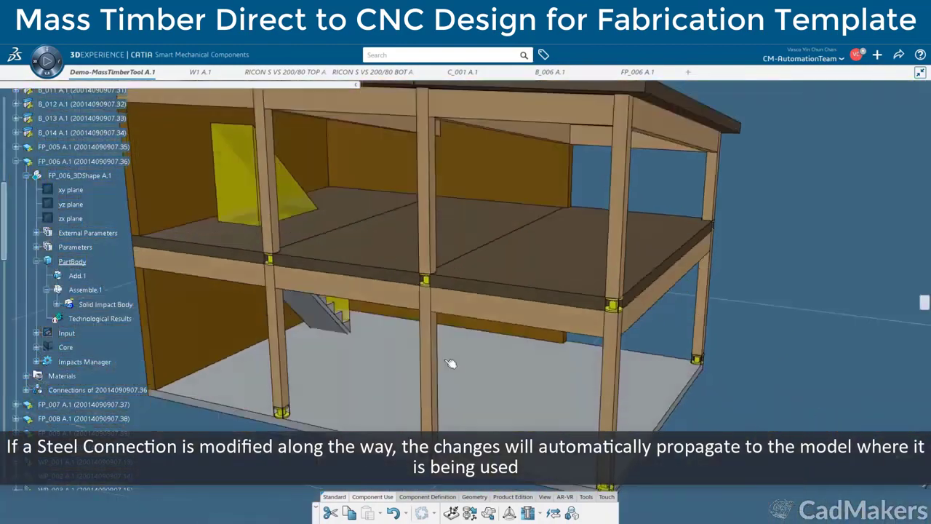
{"action": "left_click", "coordinate": [633, 72]}
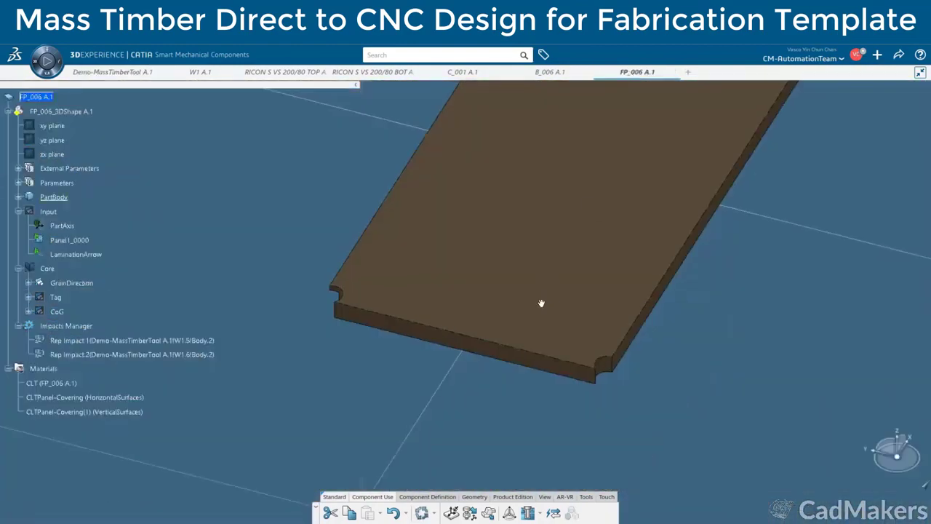